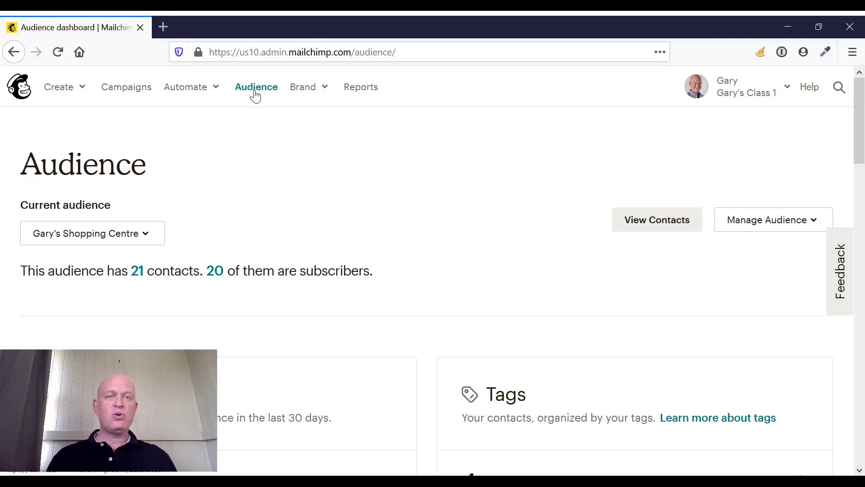
- Go from View Contacts to the Gary's Shopping Centre audience's Surveys page
{"action": "left_click", "coordinate": [678, 228]}
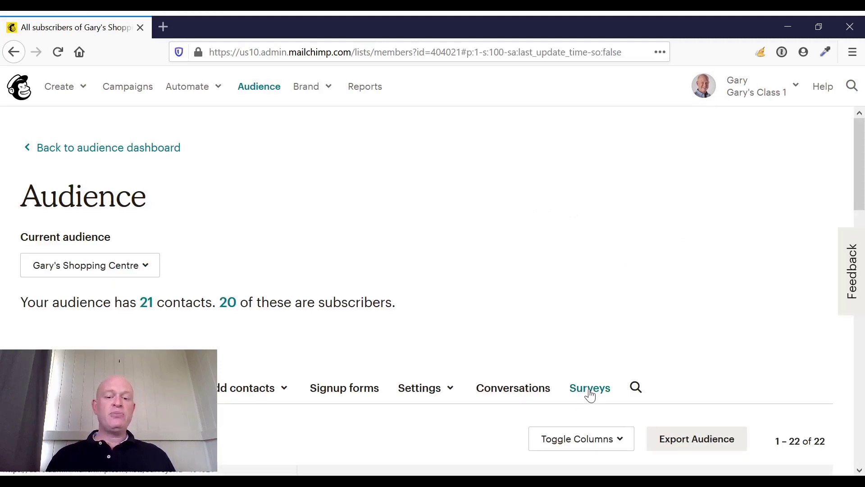
{"action": "left_click", "coordinate": [590, 394]}
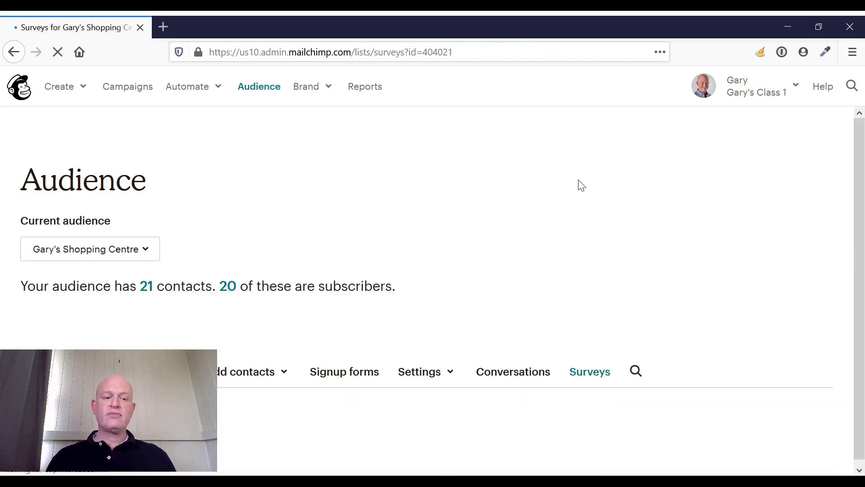
{"action": "scroll", "coordinate": [578, 184], "scroll_direction": "down", "scroll_amount": 5}
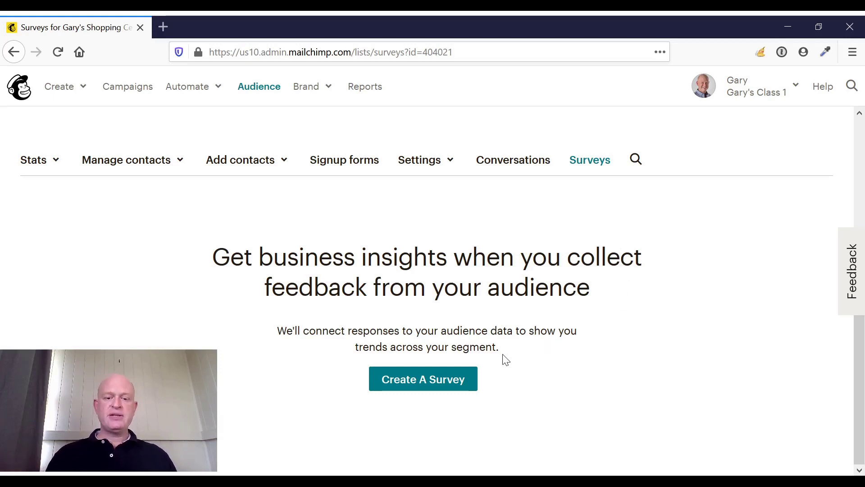
- Create a new survey and open it in the survey builder with Edit Survey
{"action": "left_click", "coordinate": [427, 387]}
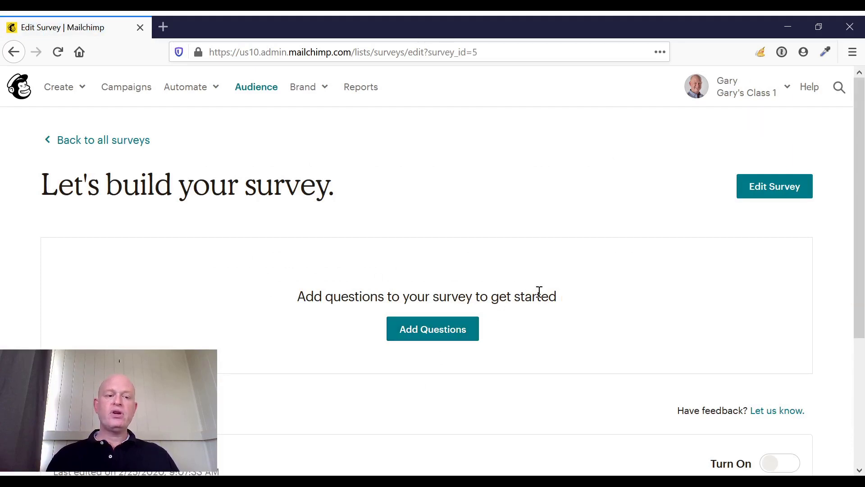
{"action": "scroll", "coordinate": [539, 292], "scroll_direction": "down", "scroll_amount": 4}
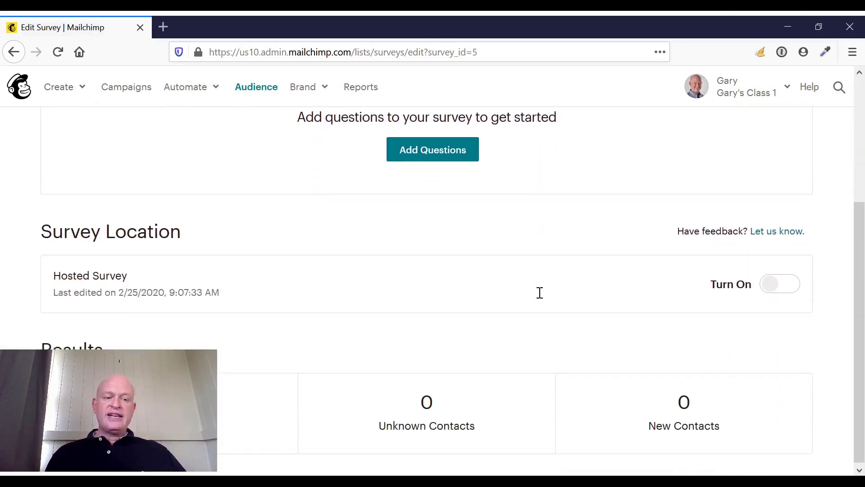
{"action": "scroll", "coordinate": [539, 292], "scroll_direction": "up", "scroll_amount": 4}
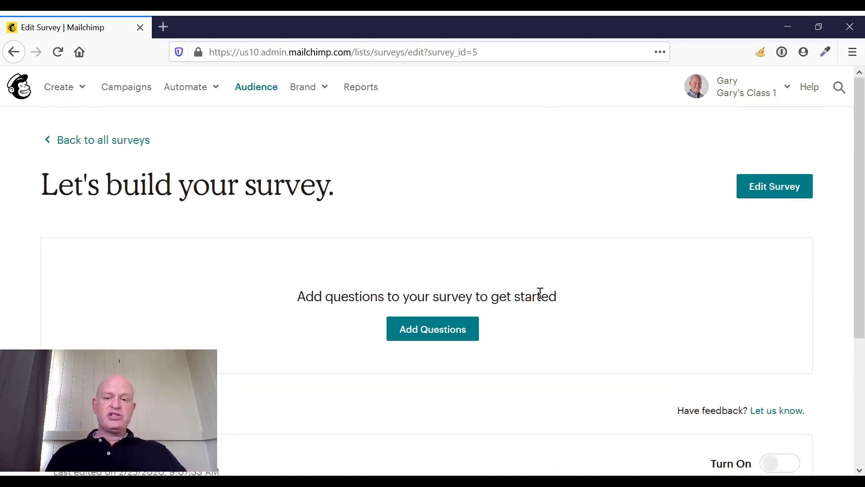
{"action": "left_click", "coordinate": [771, 183]}
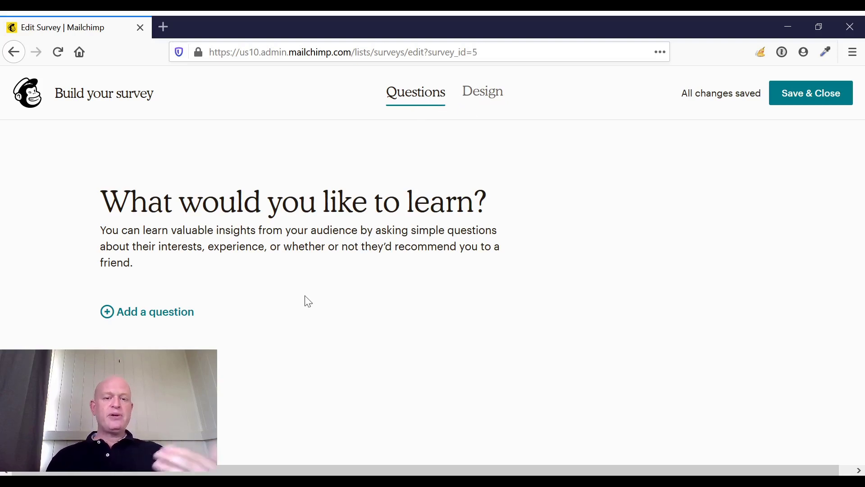
- Add a first question and title the survey 'OrganicWeb.com.au Demo'
{"action": "left_click", "coordinate": [177, 320]}
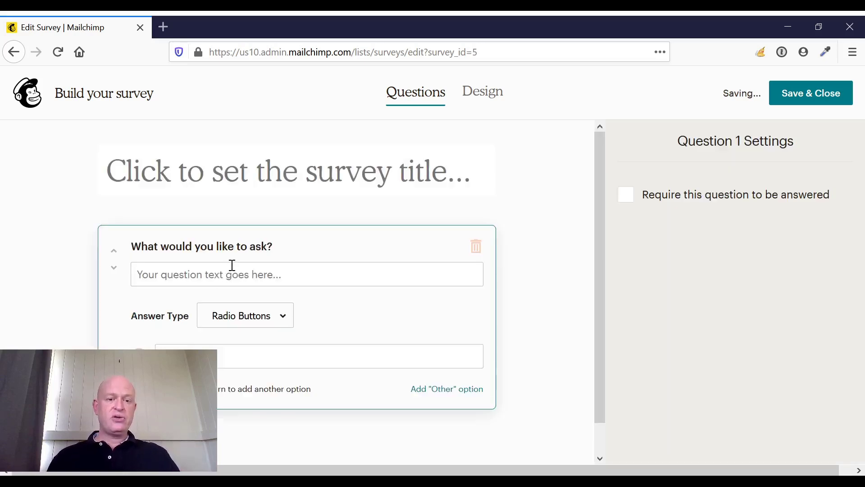
{"action": "left_click", "coordinate": [276, 170]}
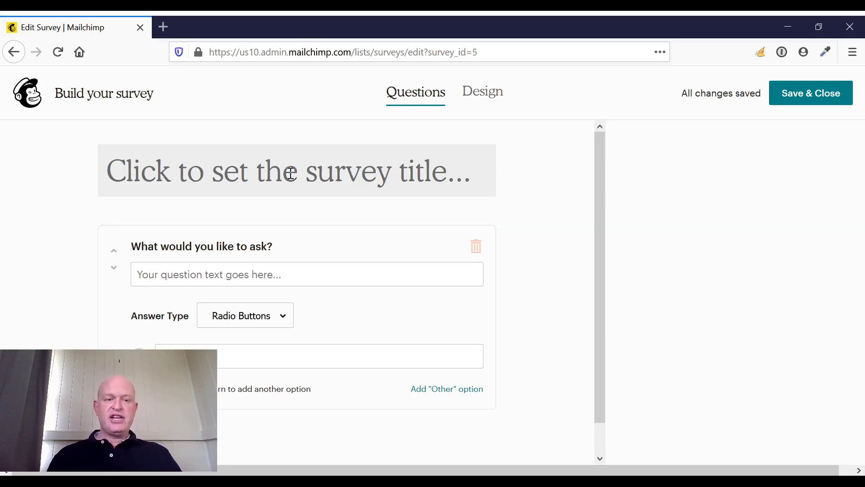
{"action": "type", "text": "O"}
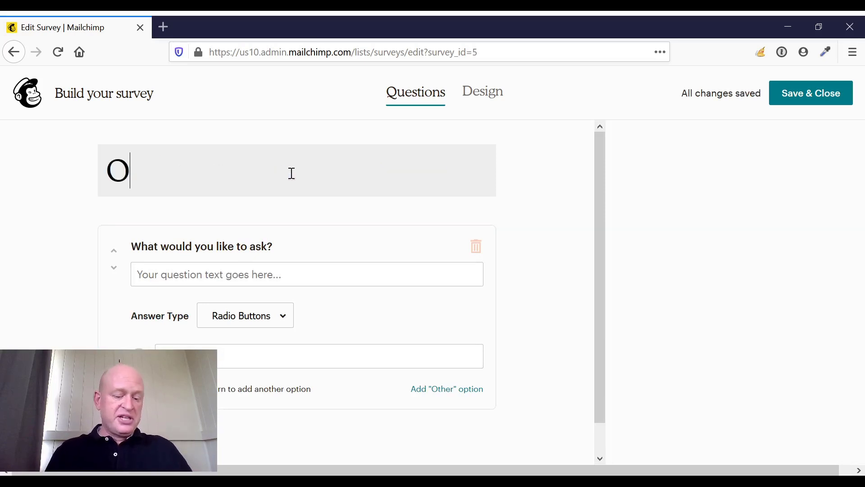
{"action": "type", "text": "rganicWeb.com.au"}
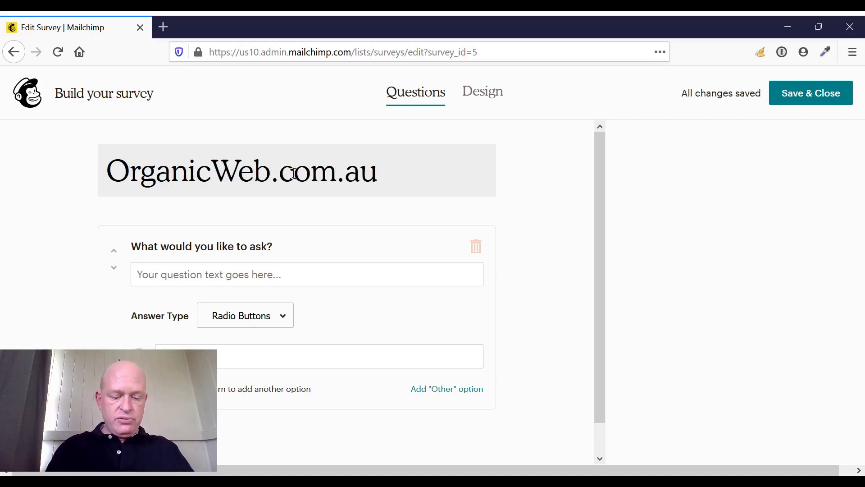
{"action": "type", "text": " Demo"}
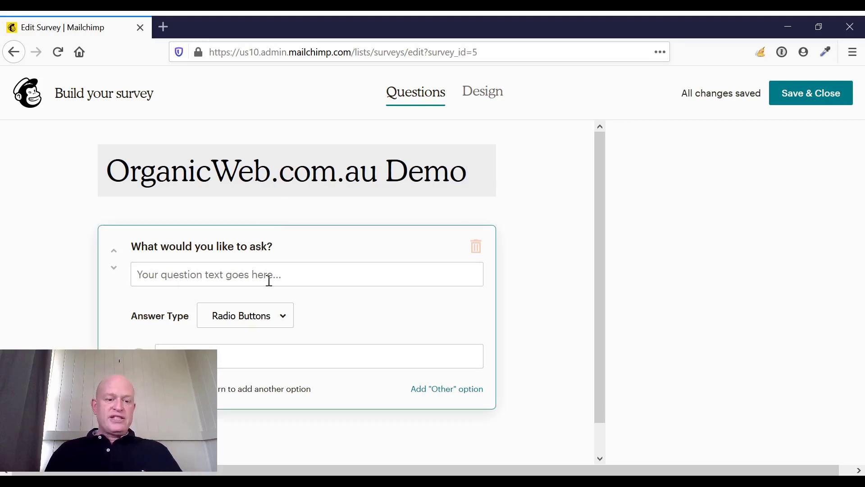
{"action": "left_click", "coordinate": [268, 321]}
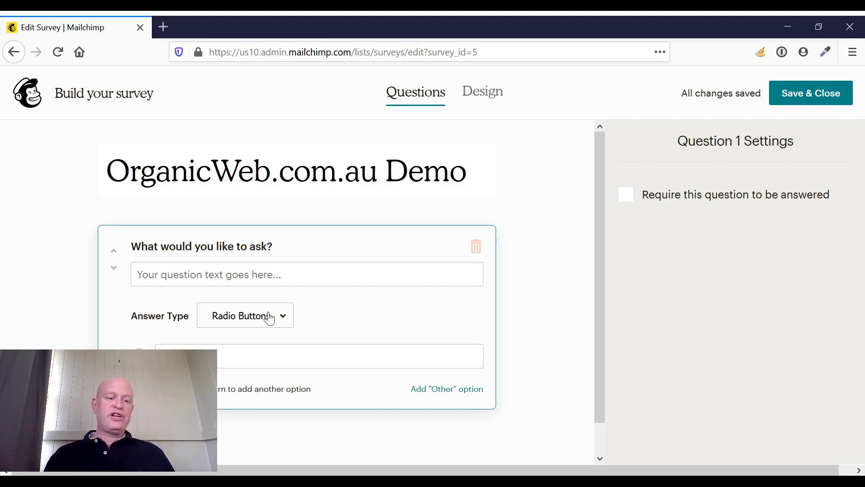
- Try the Checkboxes, Open Text and 0-10 Range answer types, then set the first question to Email
{"action": "left_click", "coordinate": [259, 366]}
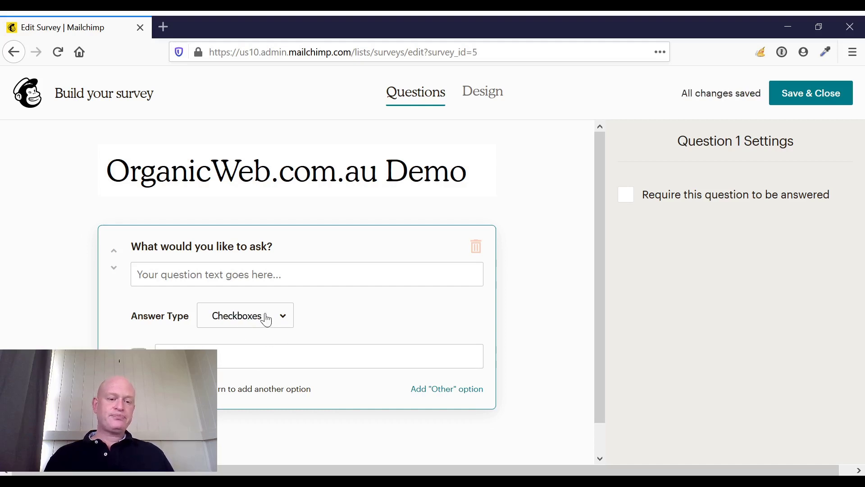
{"action": "left_click", "coordinate": [251, 375]}
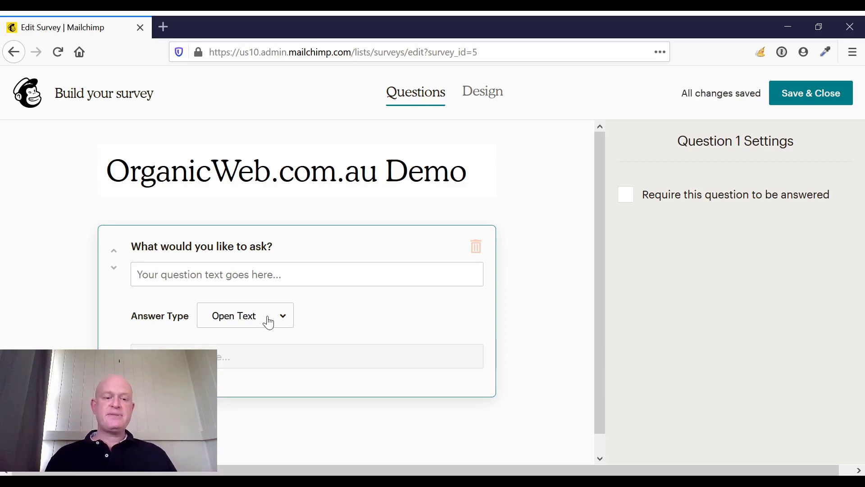
{"action": "left_click", "coordinate": [248, 394]}
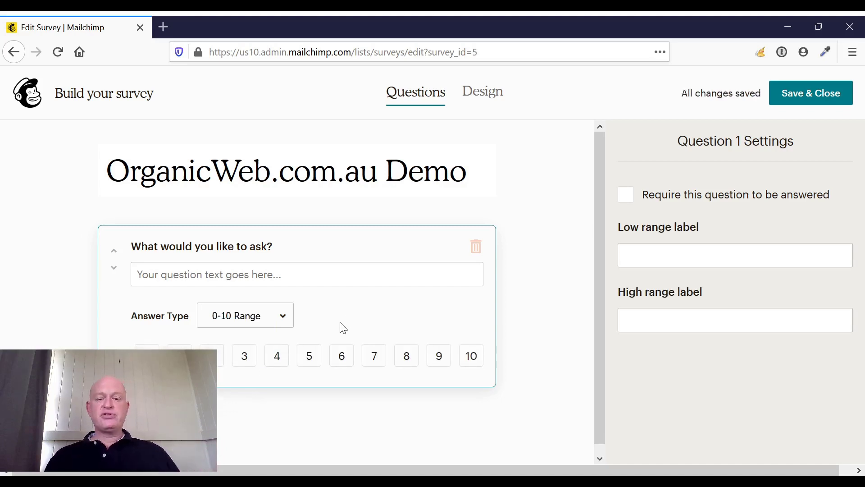
{"action": "left_click", "coordinate": [283, 322]}
{"action": "left_click", "coordinate": [240, 403]}
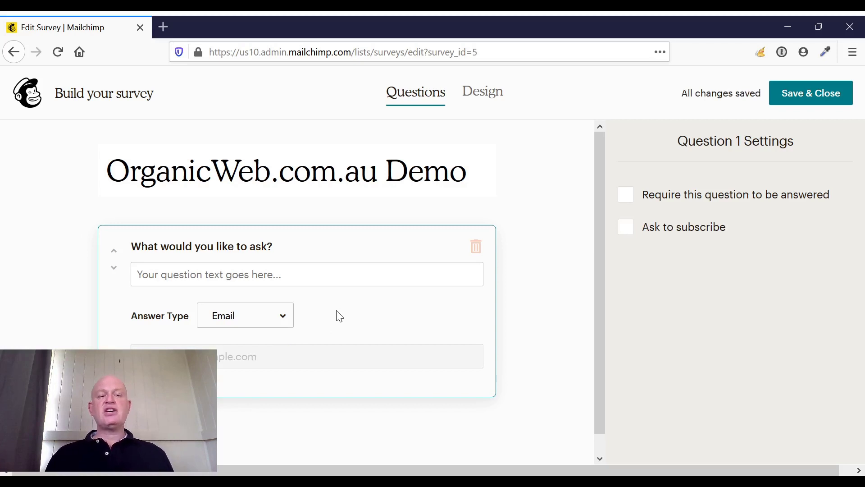
{"action": "left_click", "coordinate": [324, 274]}
- Word the first question 'What is your email address' and leave it optional
{"action": "type", "text": "W"}
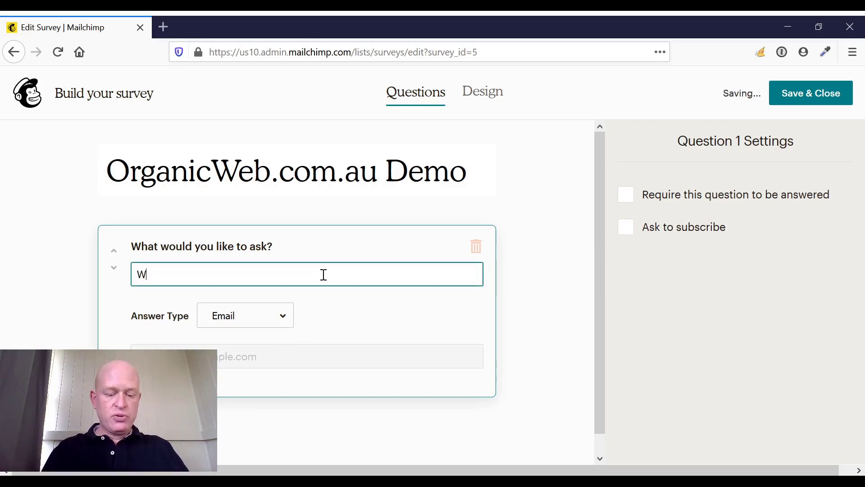
{"action": "type", "text": "hat is your email address"}
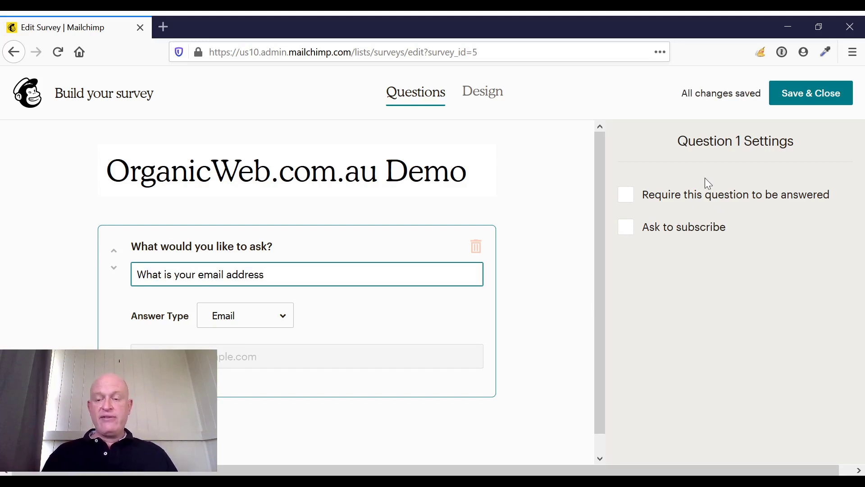
{"action": "left_click", "coordinate": [634, 199]}
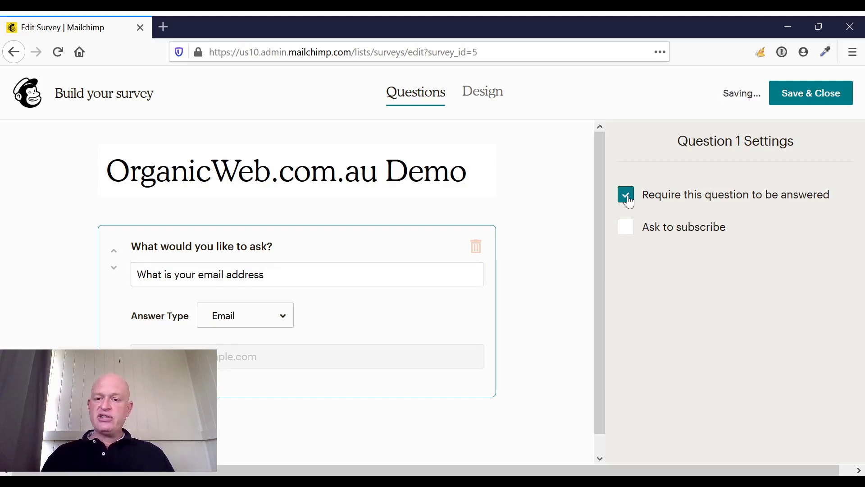
{"action": "left_click", "coordinate": [630, 197]}
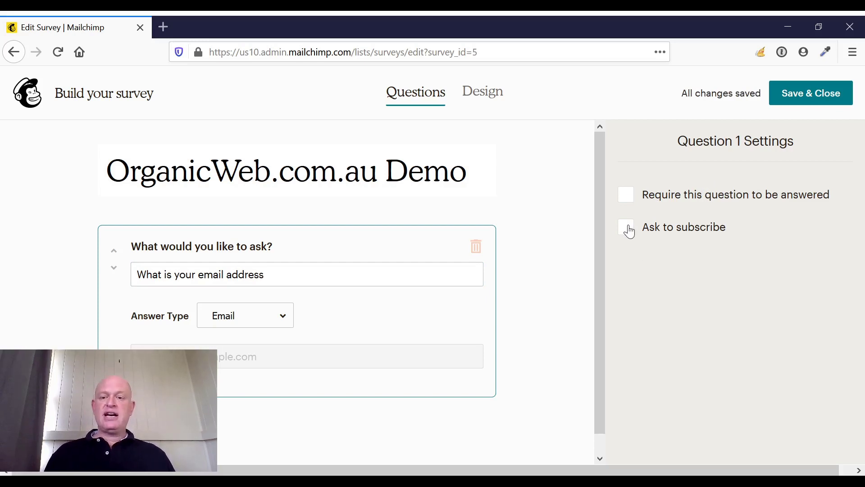
- Enable Ask to subscribe and start rewriting its subscription label
{"action": "left_click", "coordinate": [629, 230]}
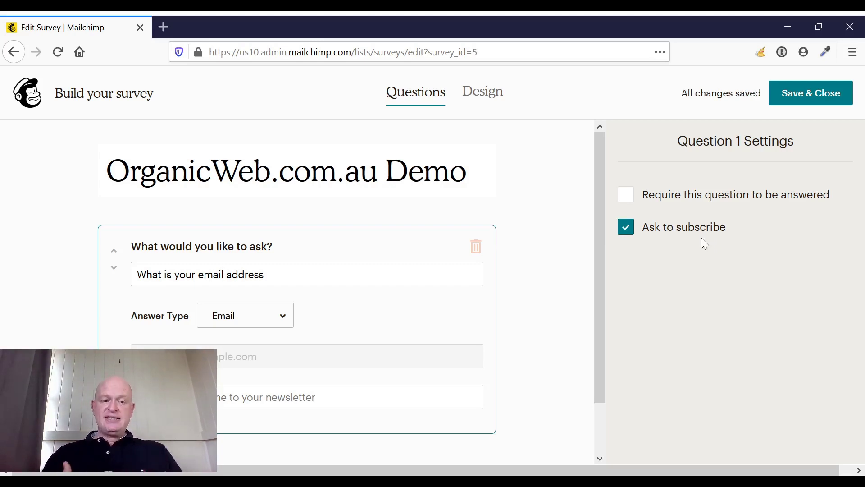
{"action": "left_click", "coordinate": [337, 391]}
{"action": "key", "text": "ctrl+a"}
{"action": "key", "text": "BackSpace"}
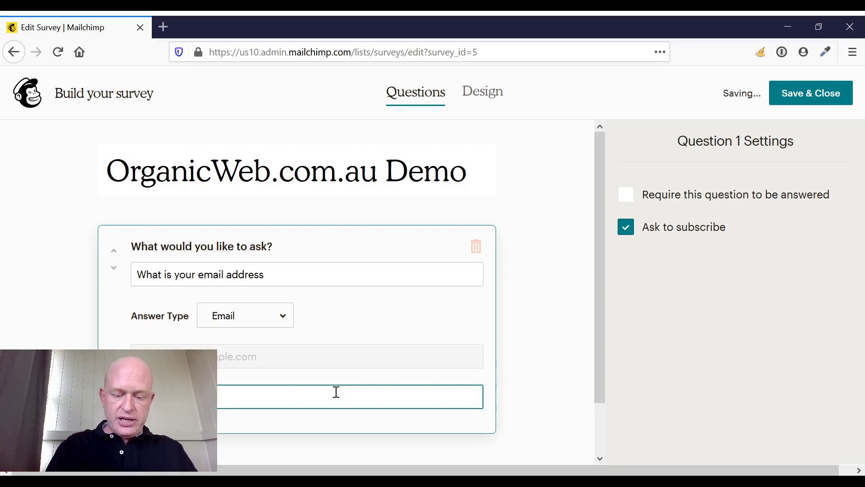
{"action": "type", "text": "he"}
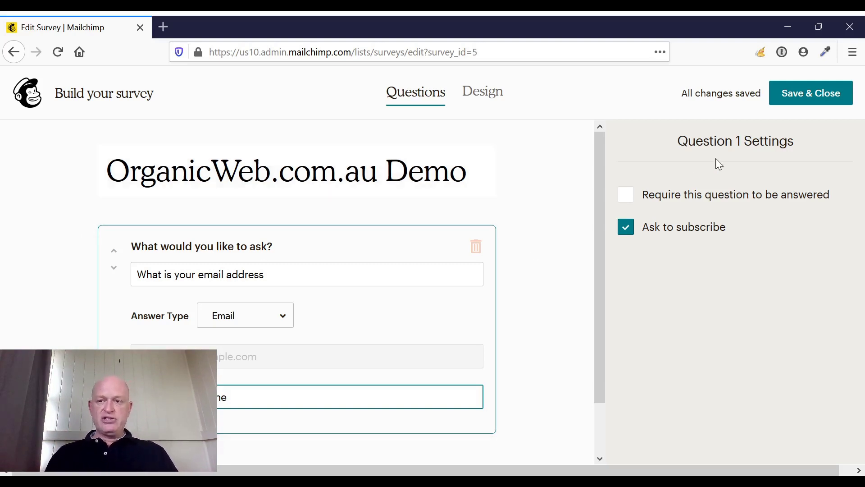
- Add a second question worded 'What is your fav colour?'
{"action": "scroll", "coordinate": [503, 276], "scroll_direction": "down", "scroll_amount": 2}
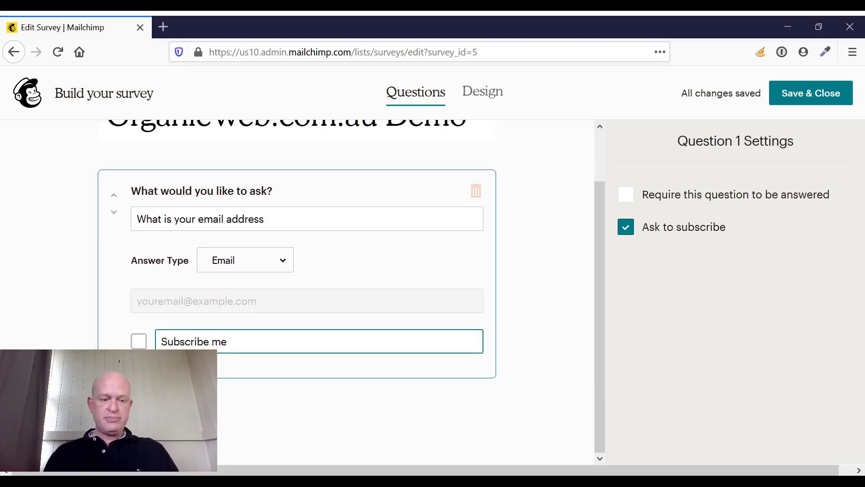
{"action": "key", "text": "Return"}
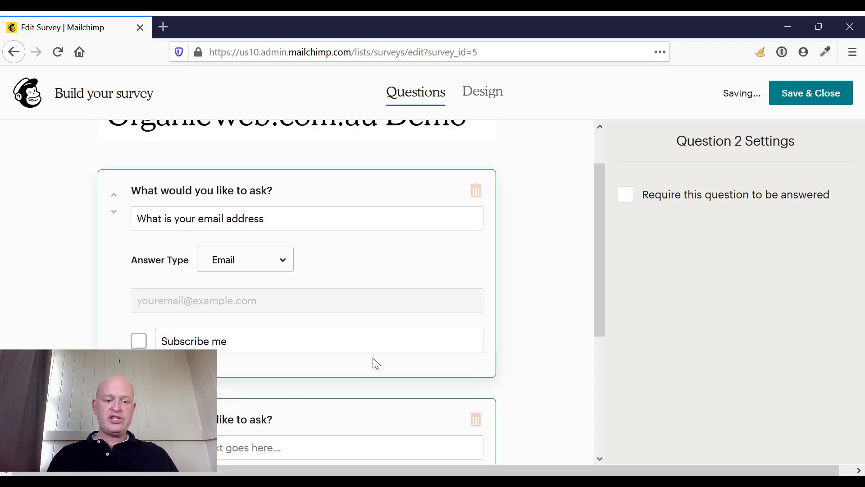
{"action": "scroll", "coordinate": [373, 360], "scroll_direction": "down", "scroll_amount": 3}
{"action": "scroll", "coordinate": [269, 332], "scroll_direction": "down", "scroll_amount": 1}
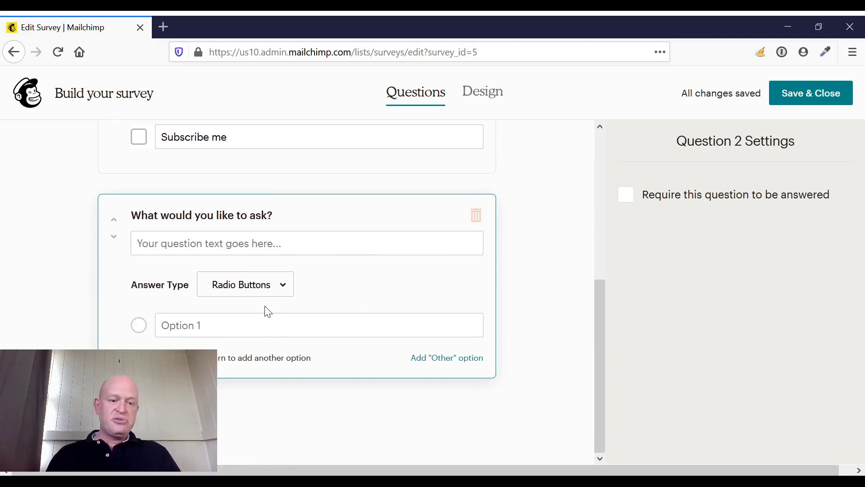
{"action": "left_click", "coordinate": [317, 243]}
{"action": "type", "text": "Wh"}
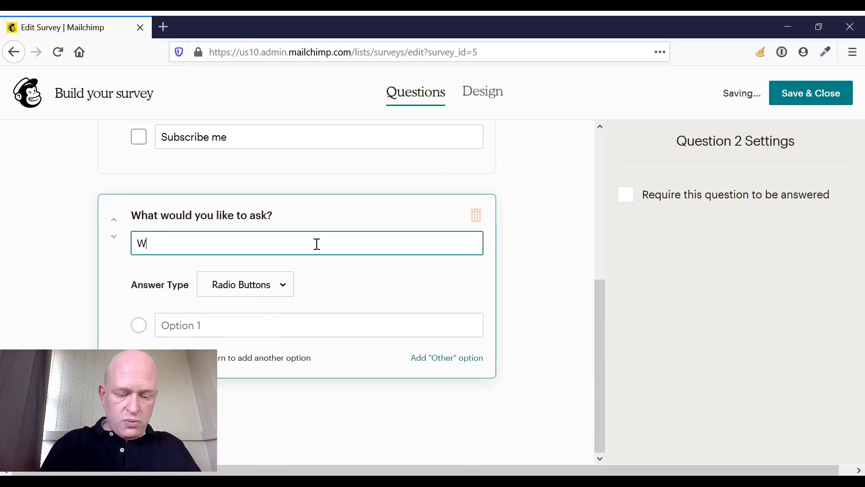
{"action": "type", "text": "at is your fav colou"}
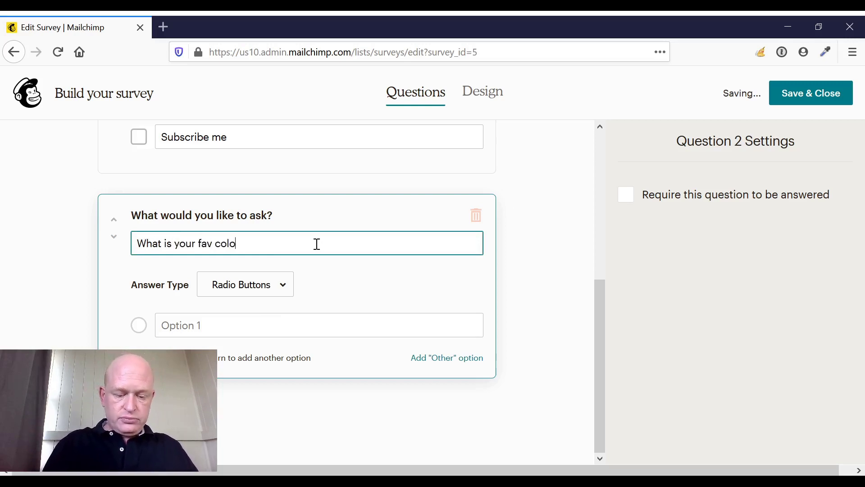
{"action": "type", "text": "r"}
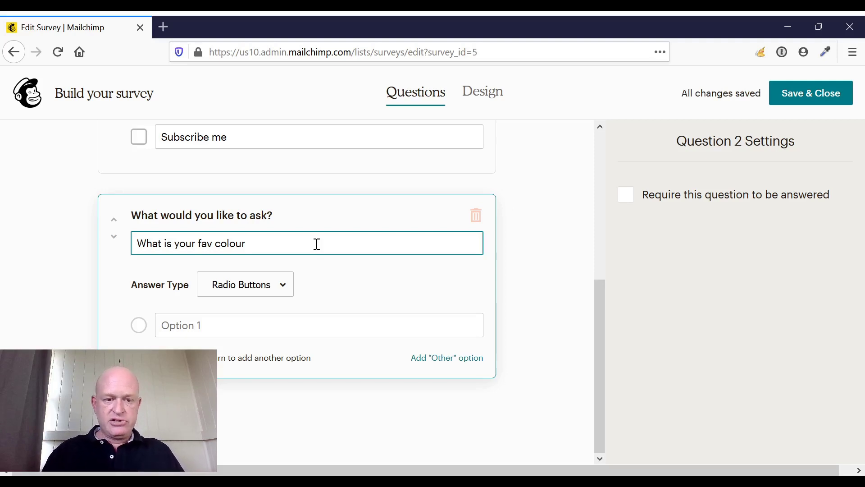
{"action": "type", "text": "?"}
- Give the colour question the choices Red, Blue, Green and an Other option
{"action": "left_click", "coordinate": [278, 320]}
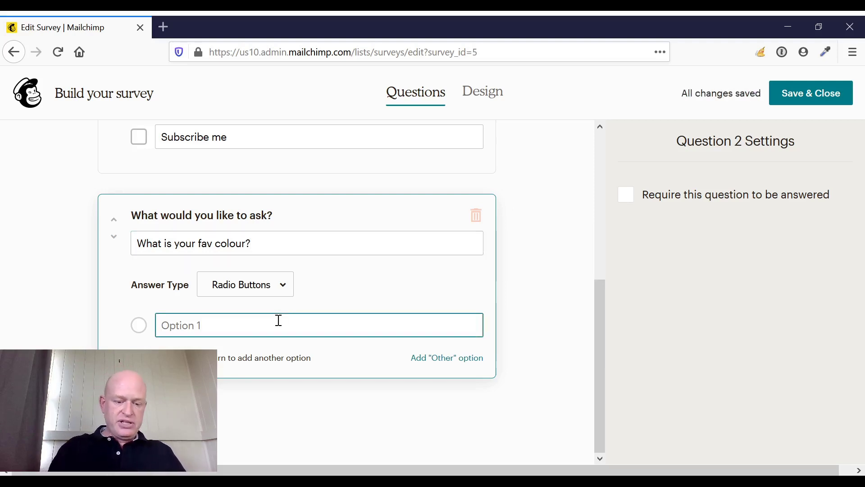
{"action": "type", "text": "Red"}
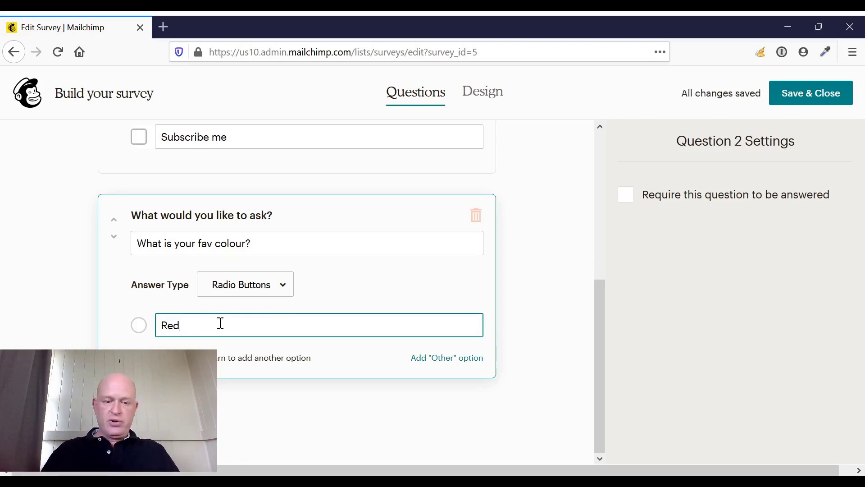
{"action": "key", "text": "Return"}
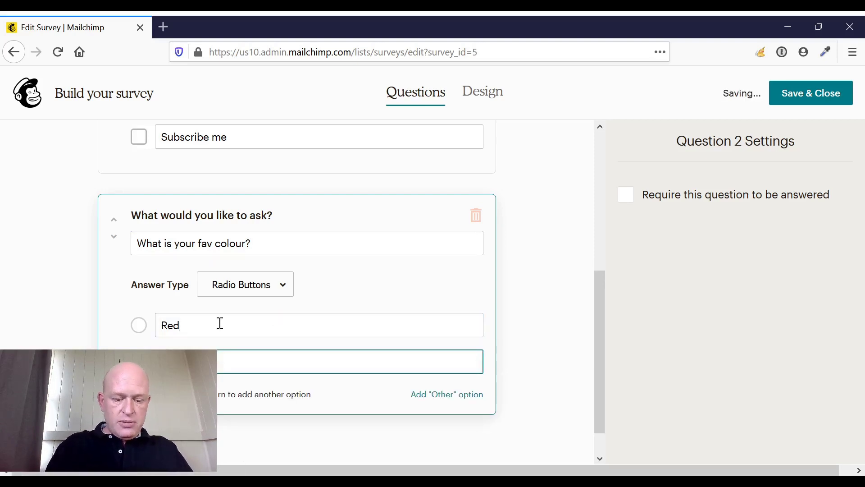
{"action": "key", "text": "Return"}
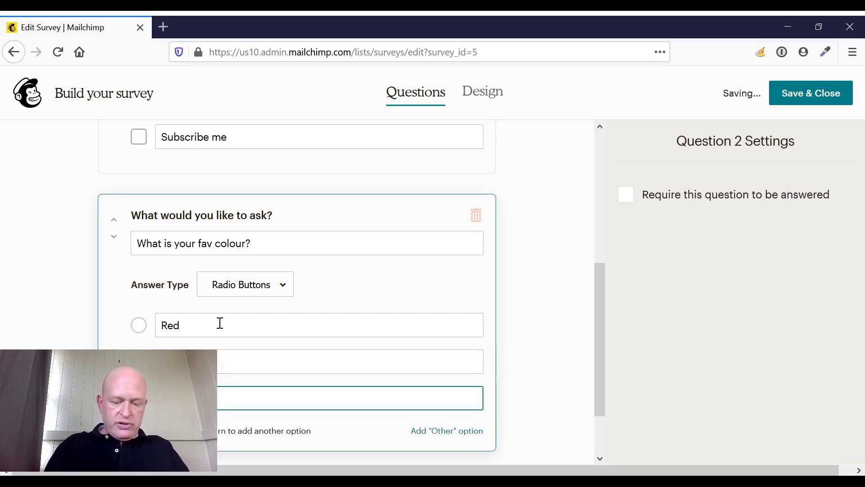
{"action": "left_click", "coordinate": [457, 431]}
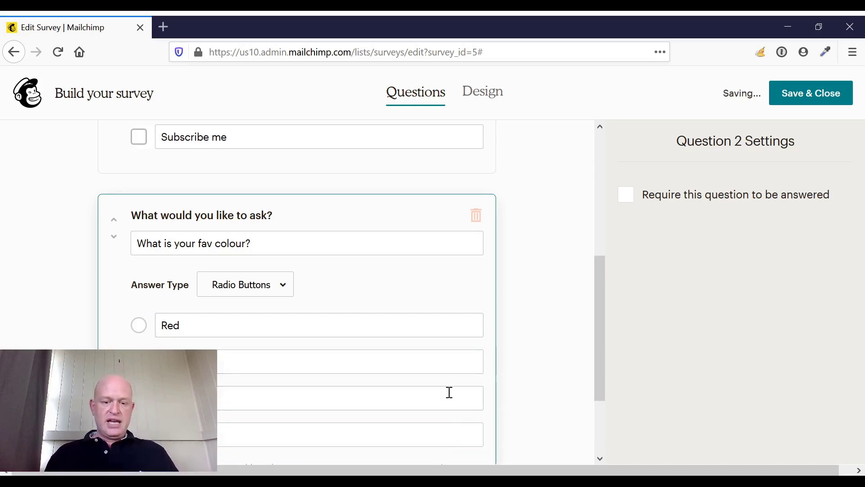
{"action": "scroll", "coordinate": [432, 351], "scroll_direction": "down", "scroll_amount": 1}
{"action": "scroll", "coordinate": [405, 334], "scroll_direction": "down", "scroll_amount": 1}
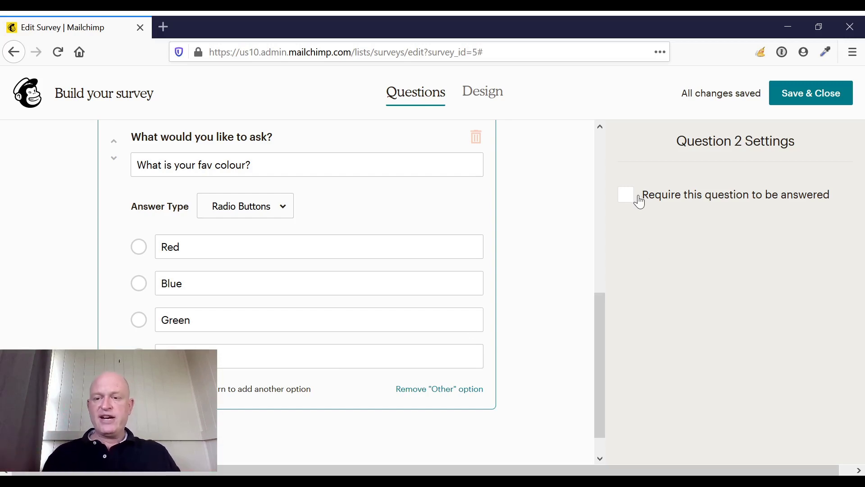
{"action": "left_click_drag", "start_coordinate": [599, 329], "coordinate": [591, 182]}
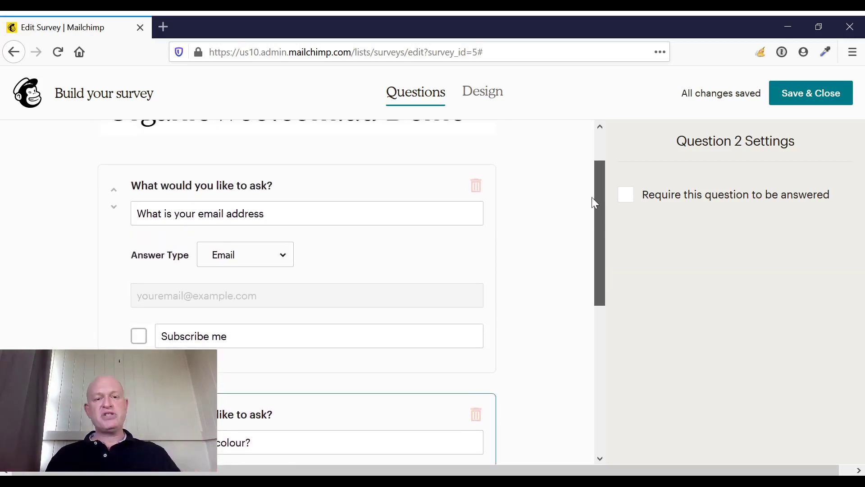
- Under Design > Branding, set the description to 'Let us know your favourite colour'
{"action": "left_click", "coordinate": [480, 95]}
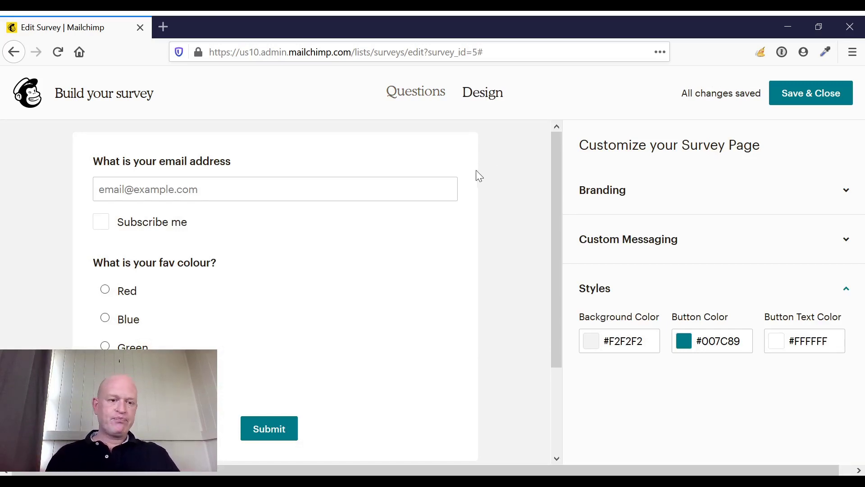
{"action": "left_click", "coordinate": [664, 203]}
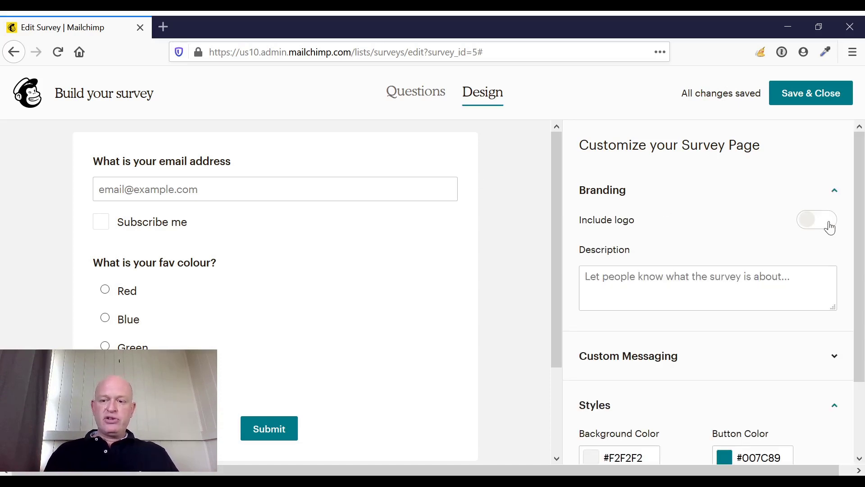
{"action": "left_click", "coordinate": [798, 288]}
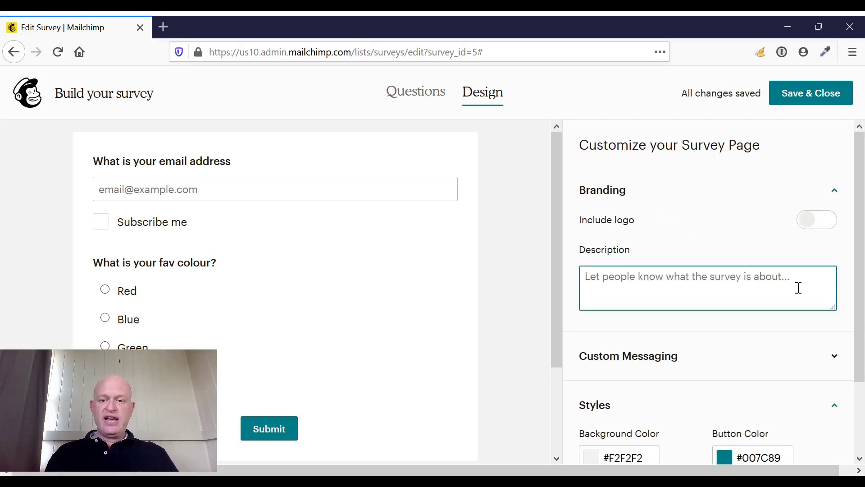
{"action": "type", "text": "Let us know your favourite colour"}
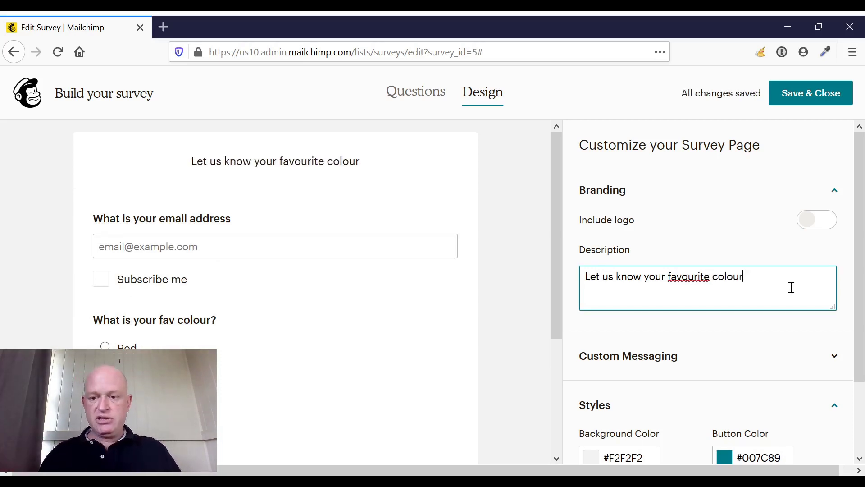
- Set the submit button label to 'Send' under Custom Messaging
{"action": "scroll", "coordinate": [820, 324], "scroll_direction": "down", "scroll_amount": 3}
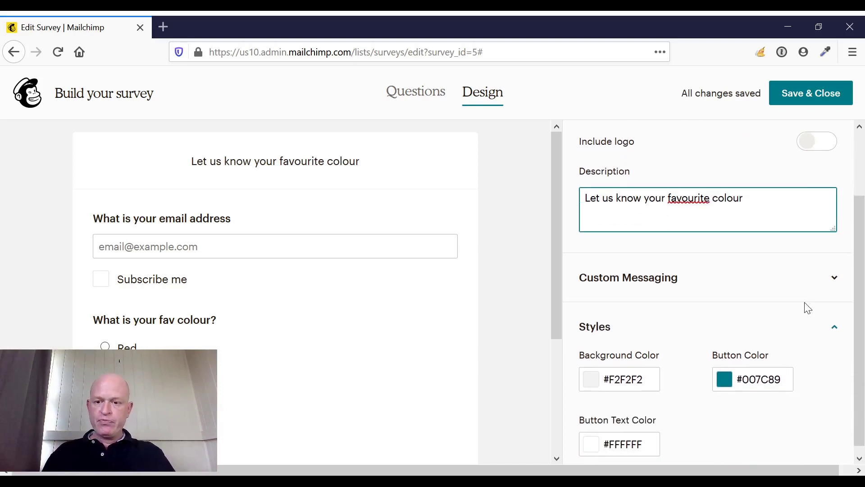
{"action": "left_click", "coordinate": [725, 282]}
{"action": "scroll", "coordinate": [705, 281], "scroll_direction": "down", "scroll_amount": 3}
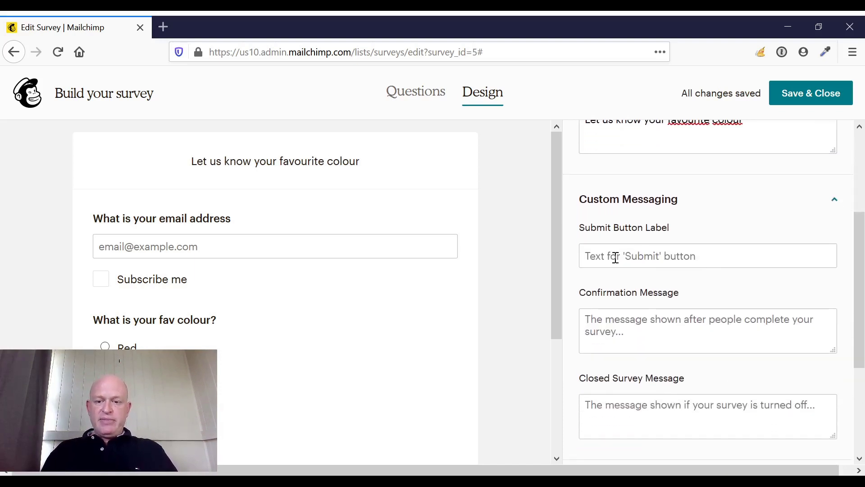
{"action": "scroll", "coordinate": [431, 322], "scroll_direction": "down", "scroll_amount": 5}
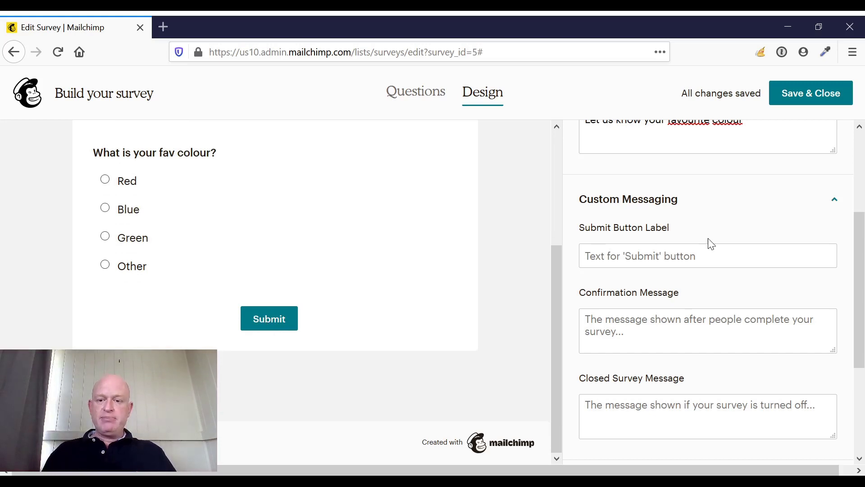
{"action": "left_click", "coordinate": [705, 252]}
{"action": "type", "text": "Send"}
- Preview the confirmation and closed-survey messages, then return to the survey form preview
{"action": "left_click", "coordinate": [679, 338]}
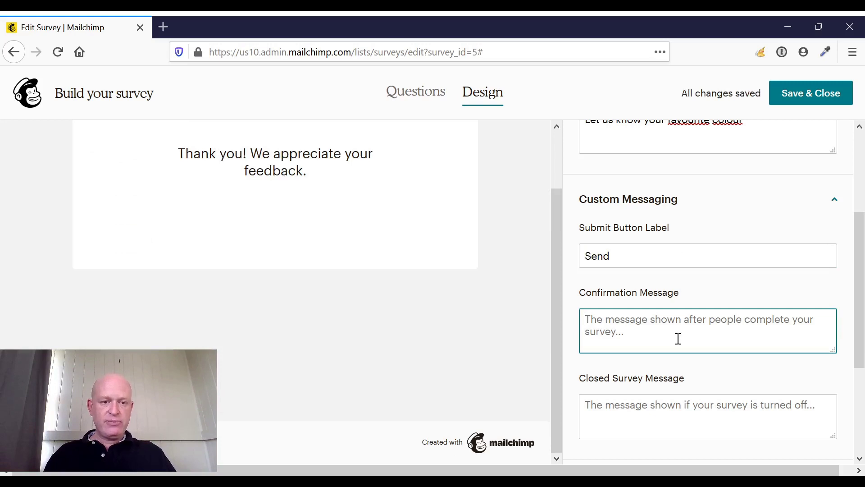
{"action": "left_click", "coordinate": [674, 412]}
{"action": "scroll", "coordinate": [675, 406], "scroll_direction": "down", "scroll_amount": 1}
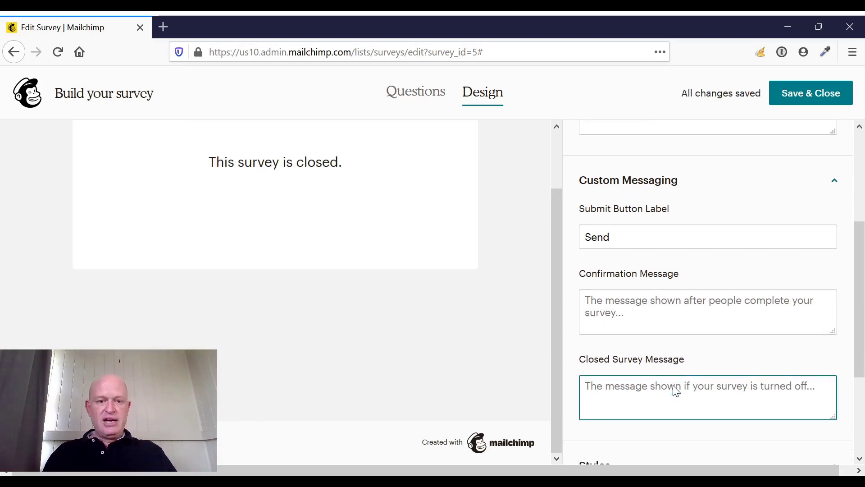
{"action": "scroll", "coordinate": [674, 391], "scroll_direction": "down", "scroll_amount": 3}
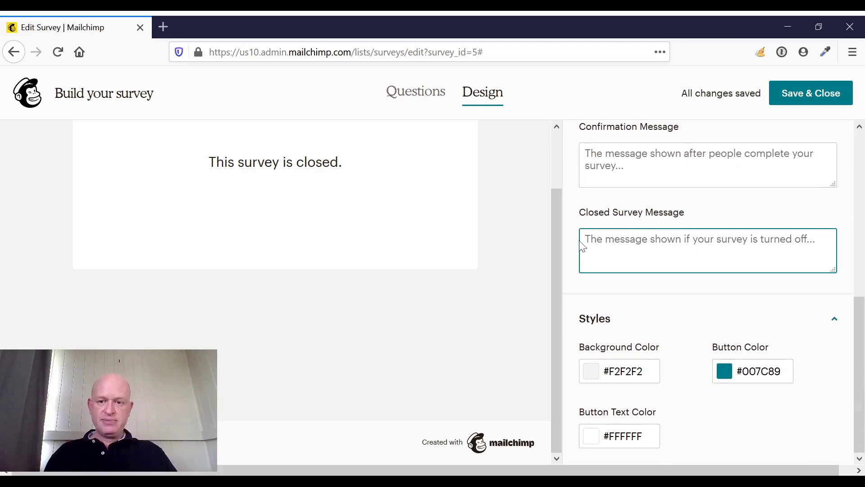
{"action": "scroll", "coordinate": [618, 219], "scroll_direction": "up", "scroll_amount": 3}
{"action": "left_click", "coordinate": [631, 244]}
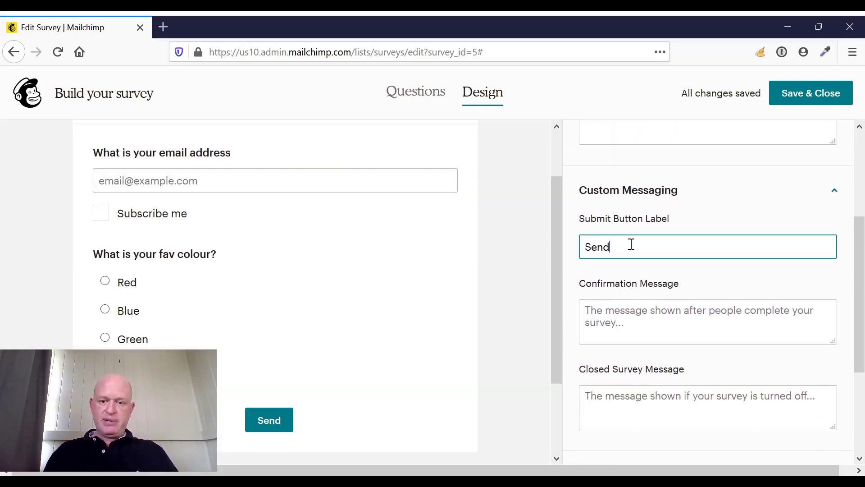
{"action": "scroll", "coordinate": [667, 324], "scroll_direction": "down", "scroll_amount": 3}
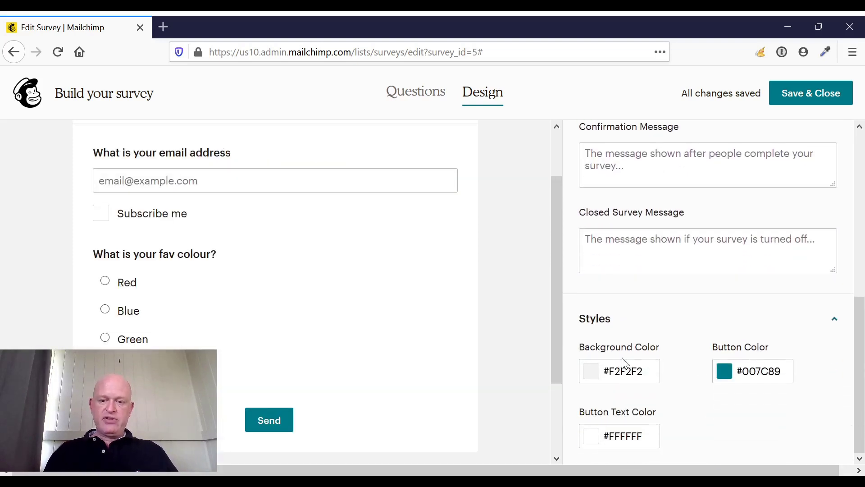
- Set the page background colour to red (#D22D2D) and look over the submit button colours
{"action": "left_click", "coordinate": [628, 371]}
{"action": "scroll", "coordinate": [671, 413], "scroll_direction": "down", "scroll_amount": 3}
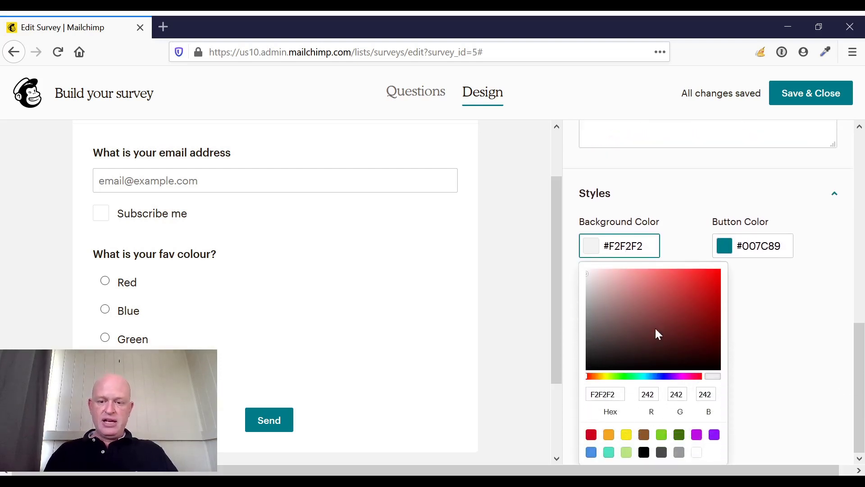
{"action": "left_click_drag", "start_coordinate": [657, 334], "coordinate": [692, 287]}
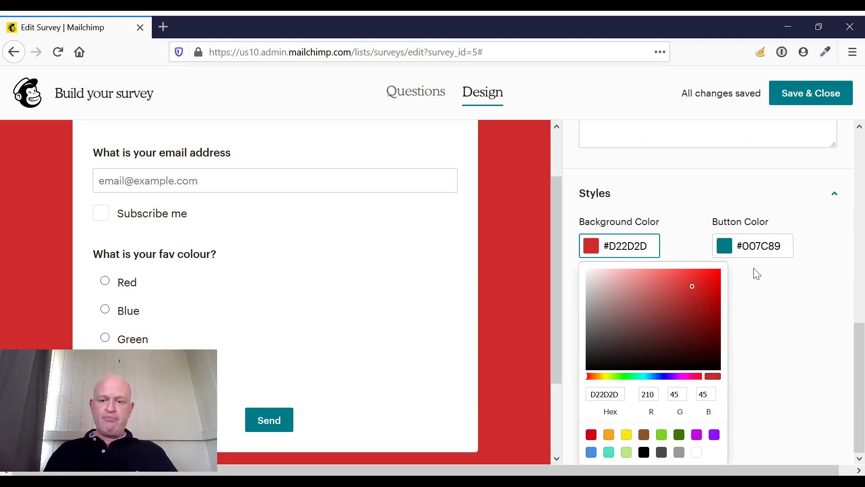
{"action": "left_click", "coordinate": [757, 250]}
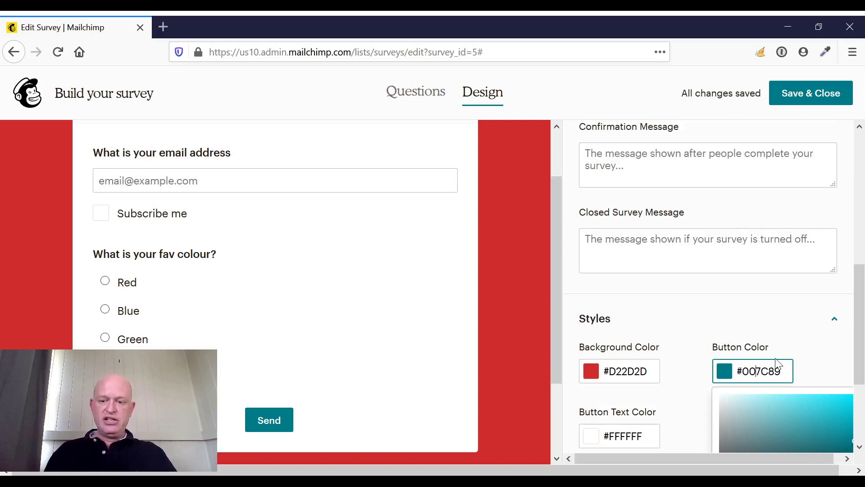
{"action": "scroll", "coordinate": [778, 363], "scroll_direction": "down", "scroll_amount": 1}
{"action": "mouse_move", "coordinate": [553, 329]}
{"action": "left_mouse_down"}
{"action": "mouse_move", "coordinate": [555, 376]}
{"action": "mouse_move", "coordinate": [551, 253]}
{"action": "left_mouse_up"}
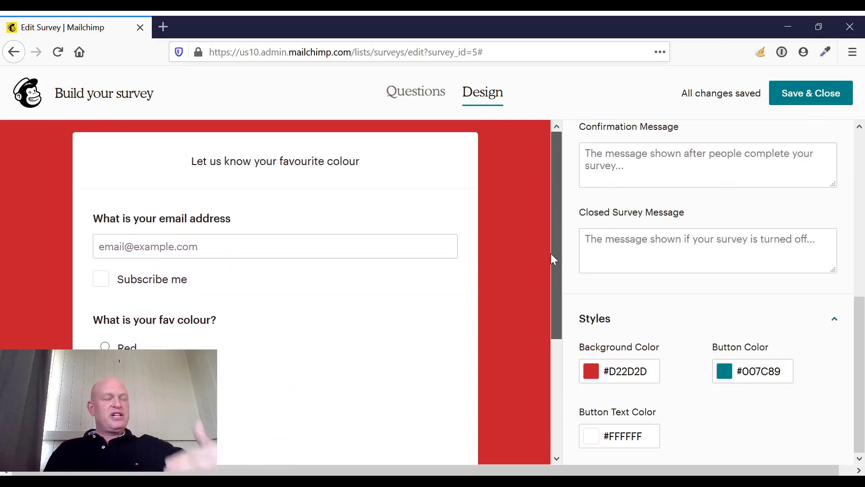
{"action": "left_click_drag", "start_coordinate": [552, 256], "coordinate": [549, 347]}
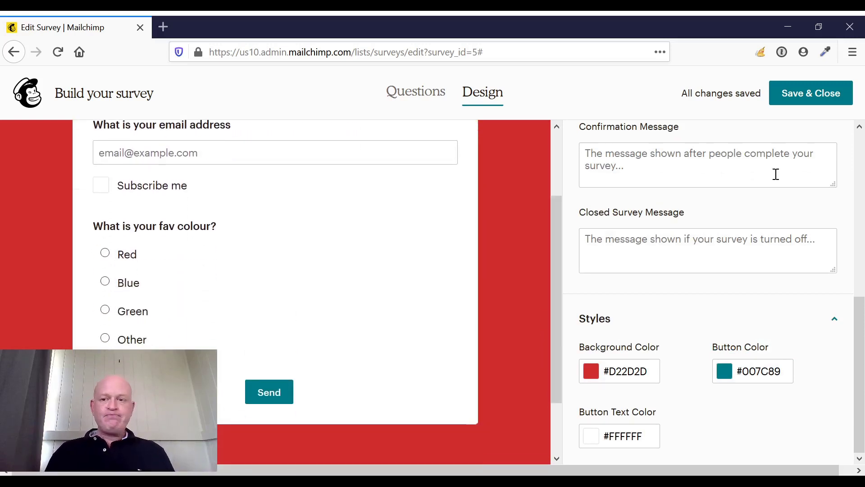
- Save the survey and exit the builder
{"action": "left_click", "coordinate": [801, 96]}
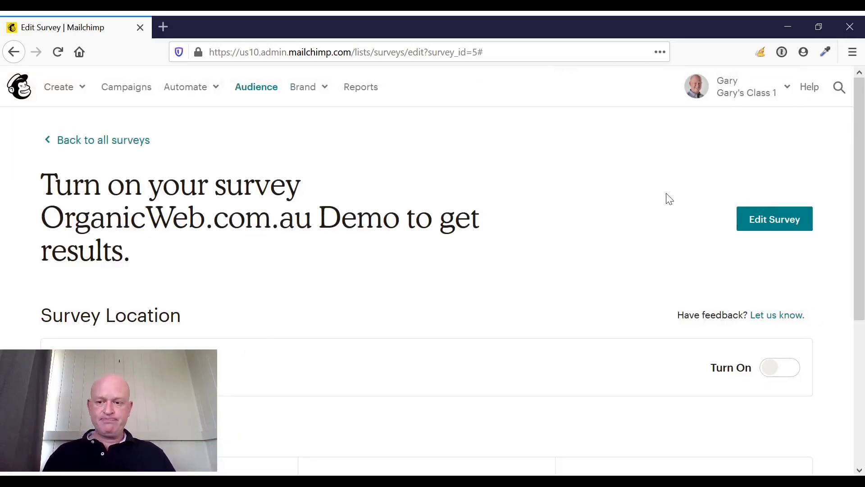
{"action": "scroll", "coordinate": [541, 256], "scroll_direction": "down", "scroll_amount": 3}
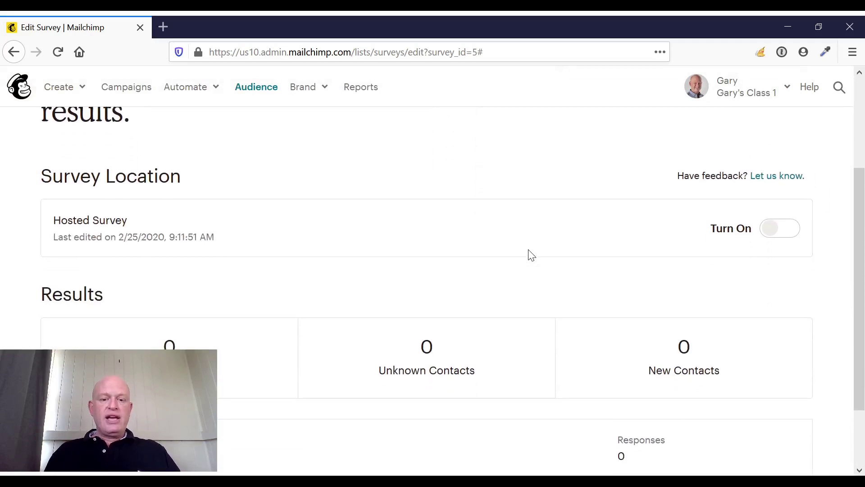
{"action": "scroll", "coordinate": [527, 252], "scroll_direction": "up", "scroll_amount": 3}
- Go through Audience > Contacts > Surveys and view the draft OrganicWeb.com.au Demo survey
{"action": "left_click", "coordinate": [90, 149]}
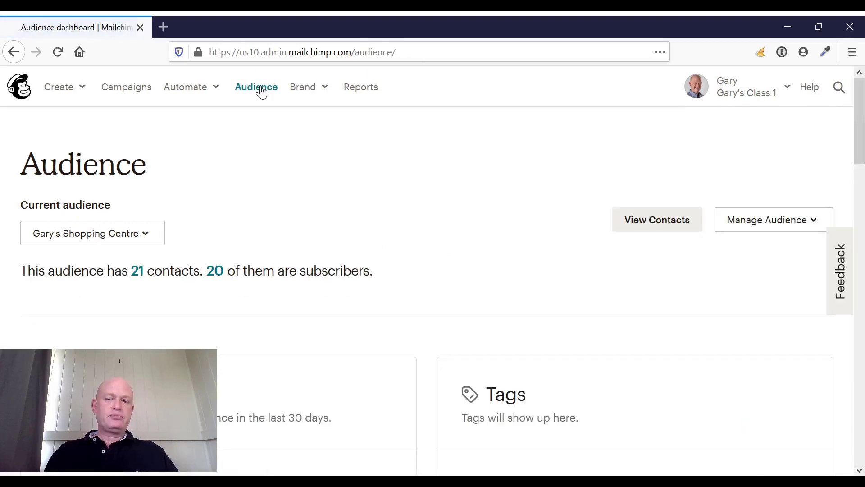
{"action": "left_click", "coordinate": [648, 231]}
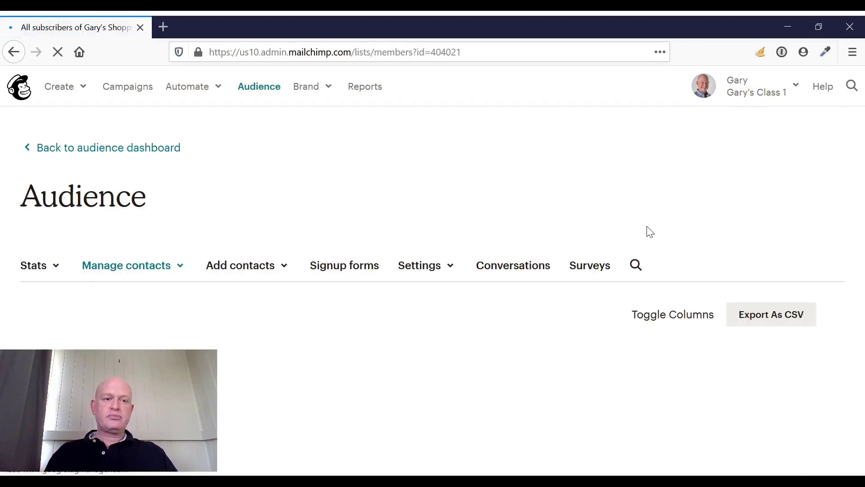
{"action": "left_click", "coordinate": [595, 267]}
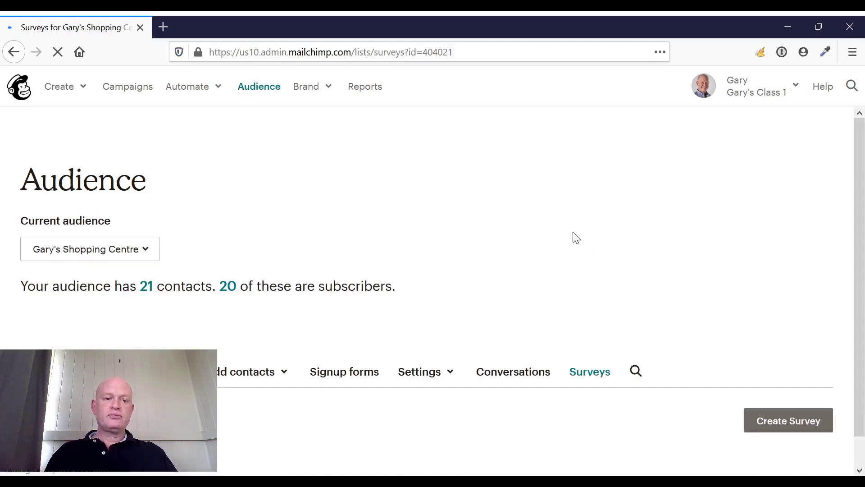
{"action": "scroll", "coordinate": [575, 235], "scroll_direction": "down", "scroll_amount": 2}
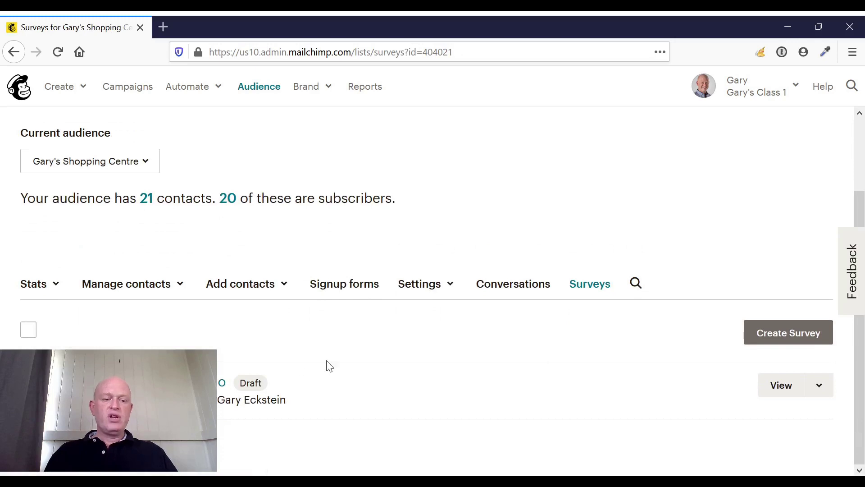
{"action": "left_click", "coordinate": [779, 386]}
{"action": "scroll", "coordinate": [597, 300], "scroll_direction": "down", "scroll_amount": 3}
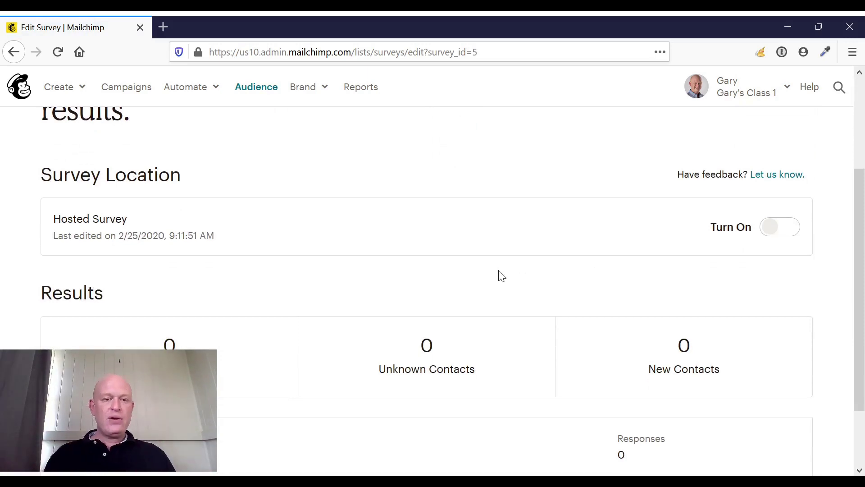
{"action": "scroll", "coordinate": [509, 276], "scroll_direction": "up", "scroll_amount": 2}
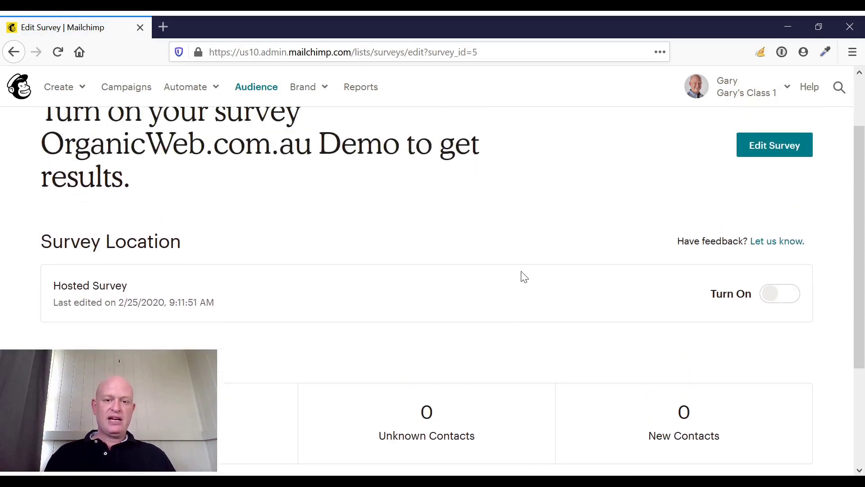
- Turn on the Hosted Survey toggle for OrganicWeb.com.au Demo and view the share options
{"action": "left_click", "coordinate": [784, 301]}
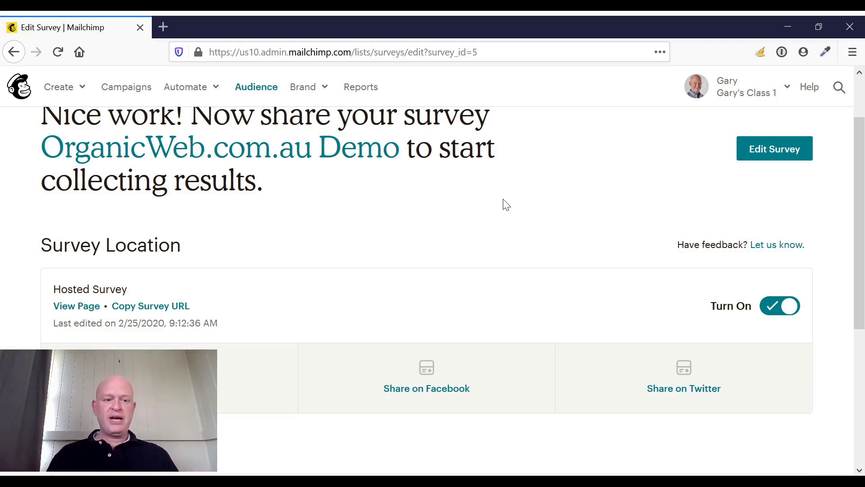
{"action": "scroll", "coordinate": [285, 253], "scroll_direction": "down", "scroll_amount": 3}
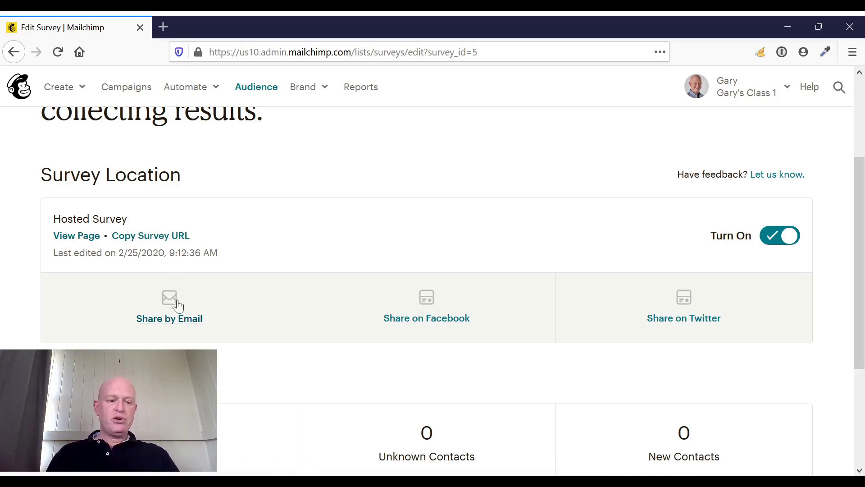
{"action": "left_click", "coordinate": [183, 323]}
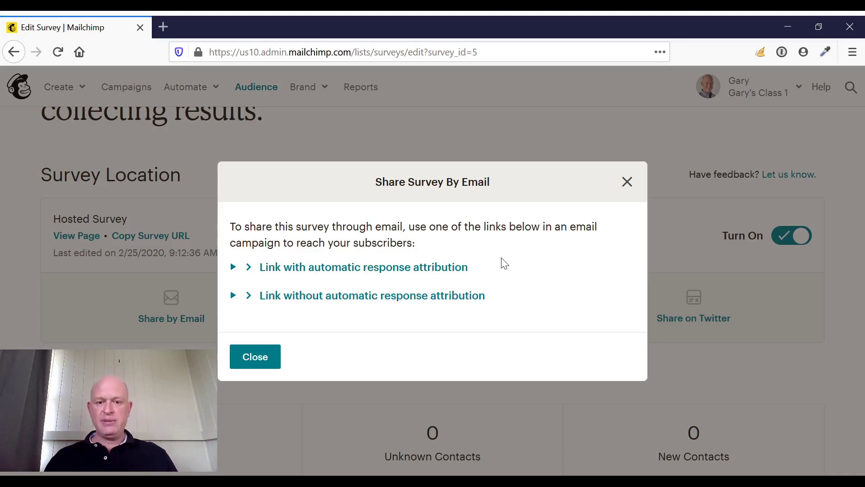
{"action": "left_click", "coordinate": [233, 267]}
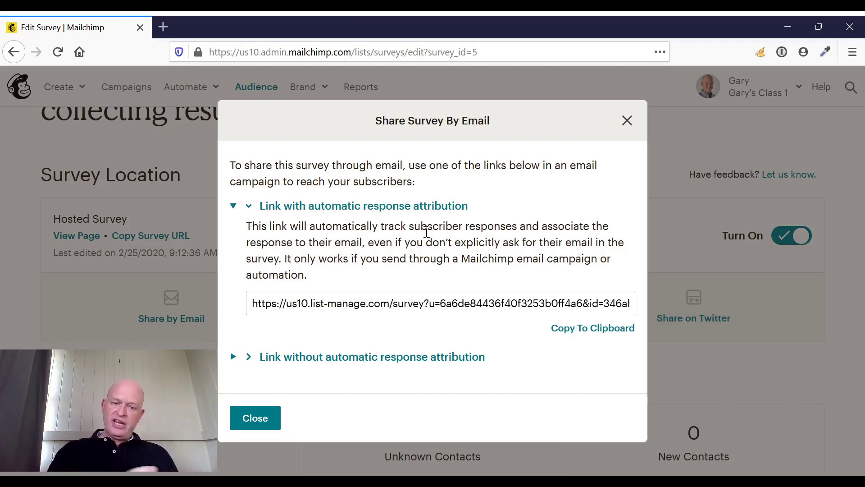
{"action": "left_click", "coordinate": [277, 357]}
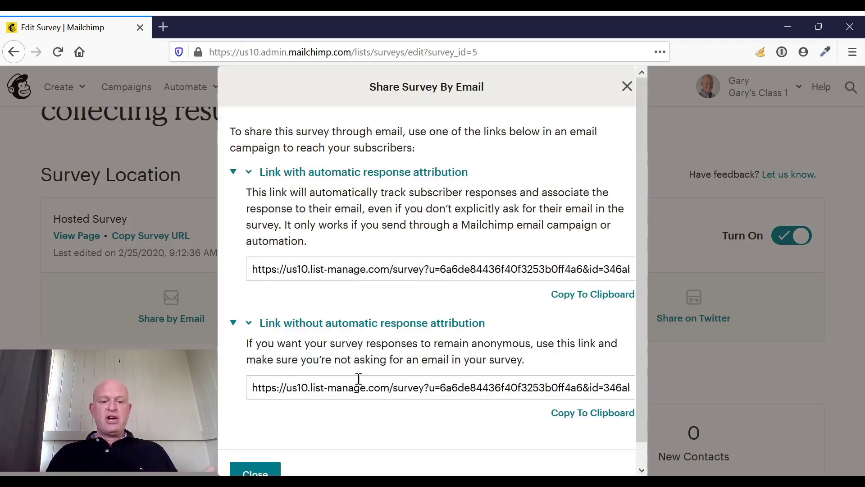
{"action": "scroll", "coordinate": [379, 374], "scroll_direction": "down", "scroll_amount": 1}
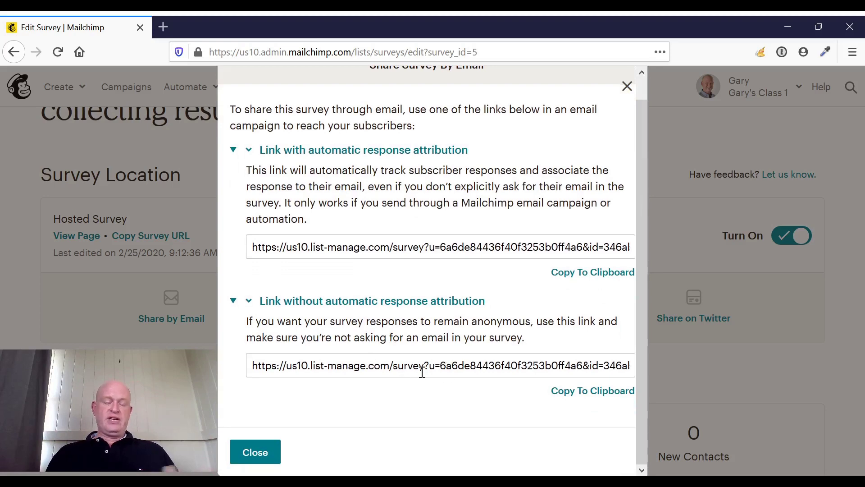
{"action": "left_click", "coordinate": [265, 456]}
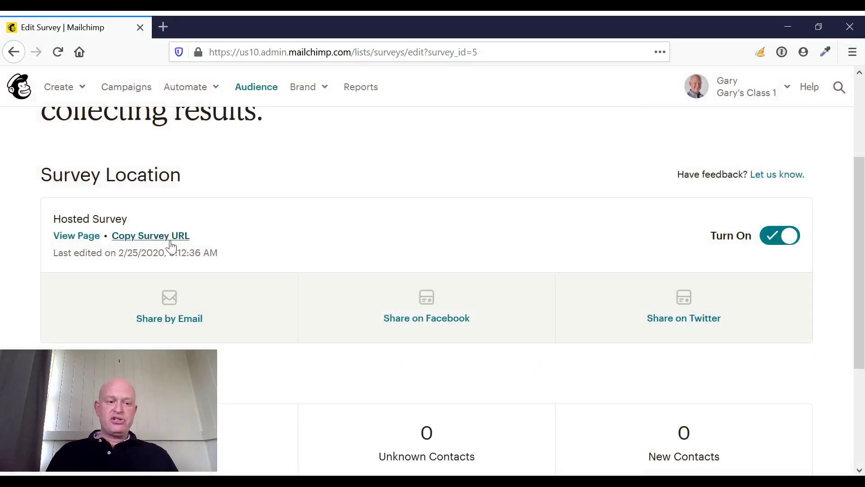
- Open the live hosted survey page and enter a test email address
{"action": "left_click", "coordinate": [88, 236]}
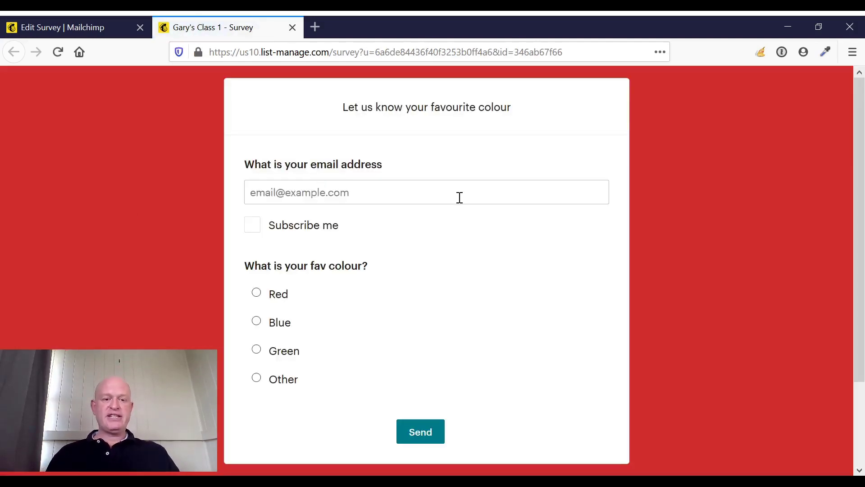
{"action": "left_click", "coordinate": [459, 197]}
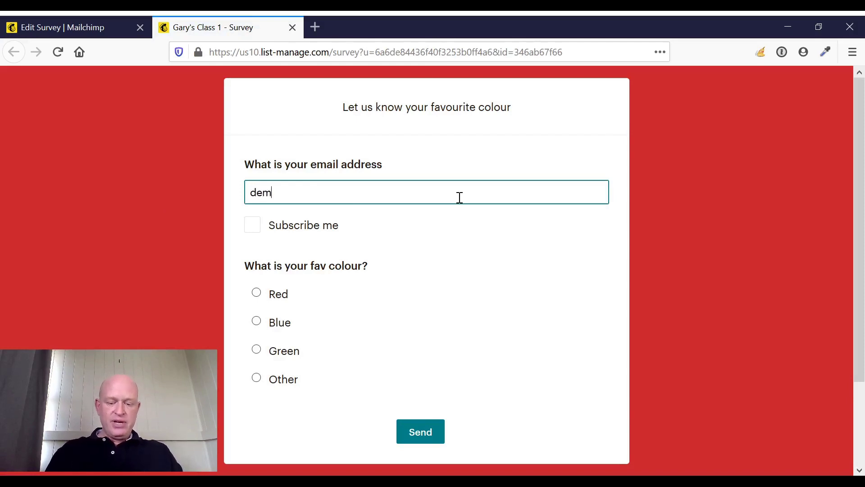
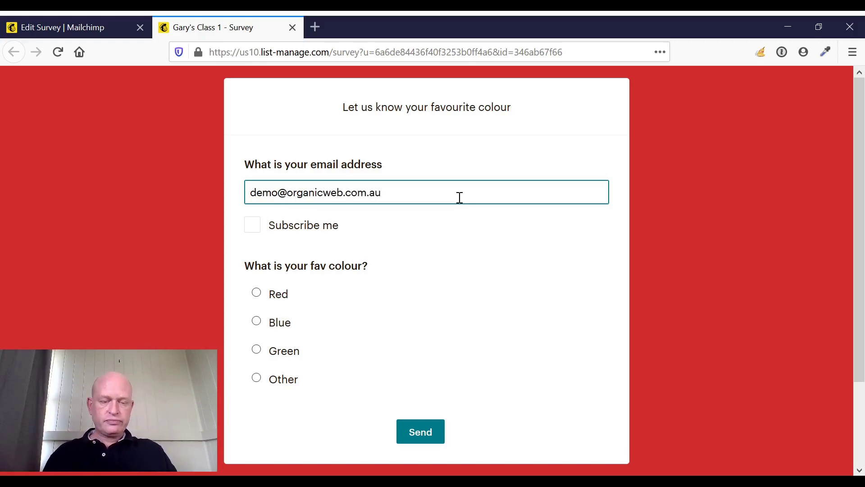
{"action": "left_click", "coordinate": [282, 191]}
{"action": "type", "text": "35"}
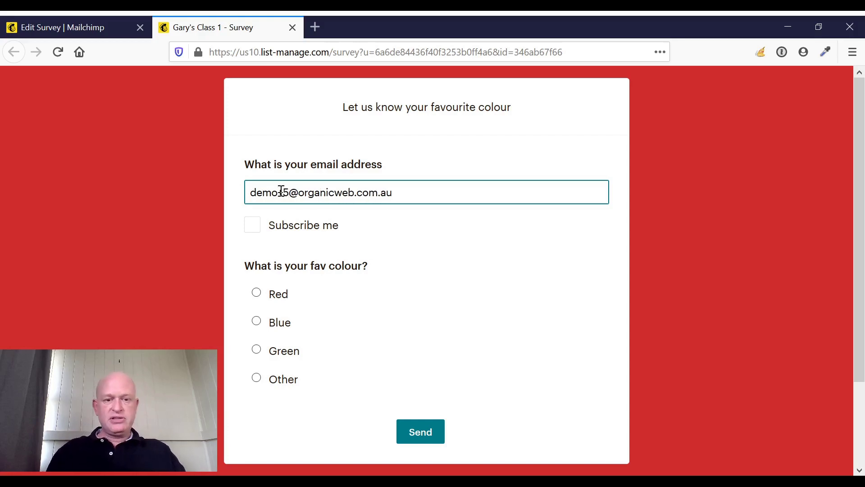
{"action": "key", "text": "BackSpace"}
{"action": "key", "text": "BackSpace"}
{"action": "type", "text": "+5"}
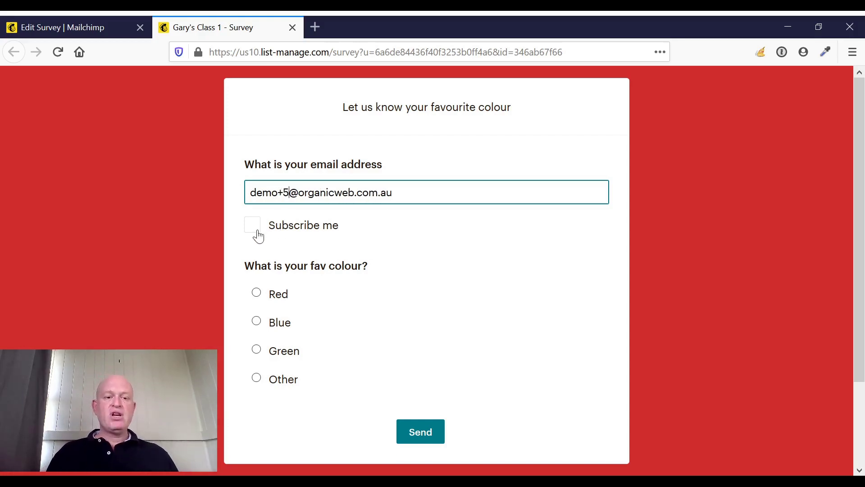
- Tick Subscribe me, choose Blue as the favourite colour, and send the response
{"action": "left_click", "coordinate": [255, 230]}
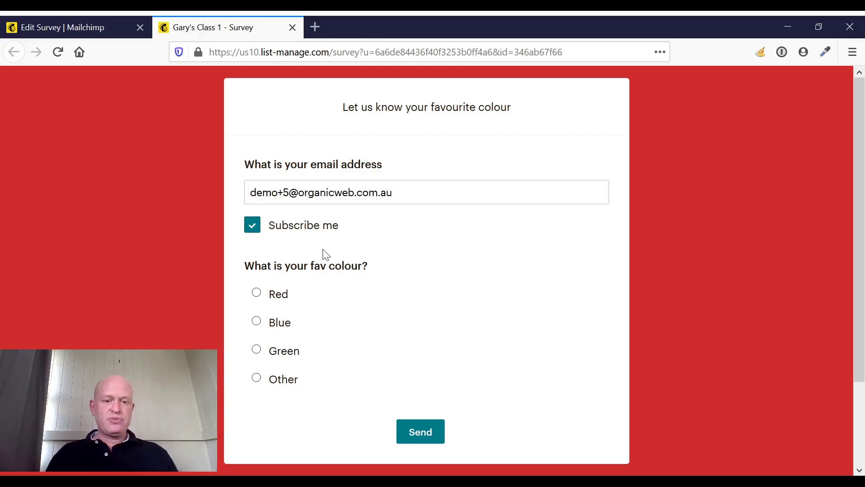
{"action": "scroll", "coordinate": [324, 252], "scroll_direction": "down", "scroll_amount": 2}
{"action": "left_click", "coordinate": [257, 251]}
{"action": "scroll", "coordinate": [266, 262], "scroll_direction": "down", "scroll_amount": 1}
{"action": "left_click", "coordinate": [423, 329]}
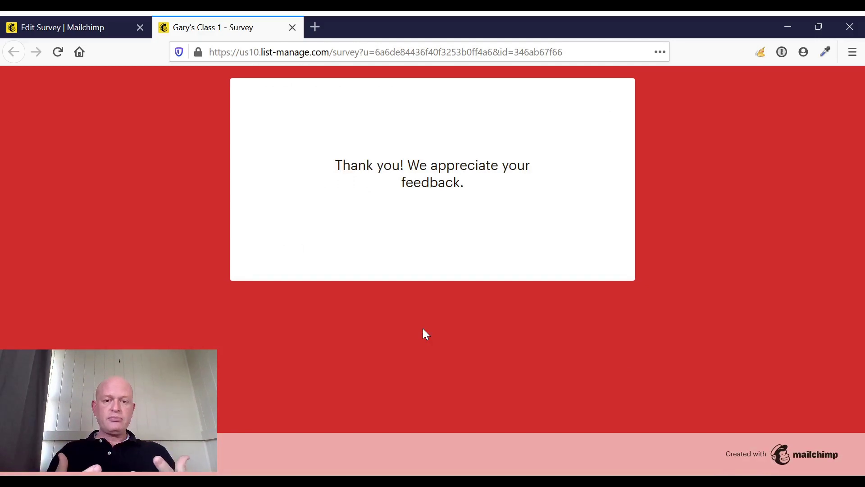
- Go through Audience to Surveys and open the OrganicWeb.com.au Demo overview, now showing one response
{"action": "left_click", "coordinate": [44, 20]}
{"action": "scroll", "coordinate": [311, 240], "scroll_direction": "up", "scroll_amount": 1}
{"action": "scroll", "coordinate": [311, 239], "scroll_direction": "up", "scroll_amount": 4}
{"action": "left_click", "coordinate": [262, 90]}
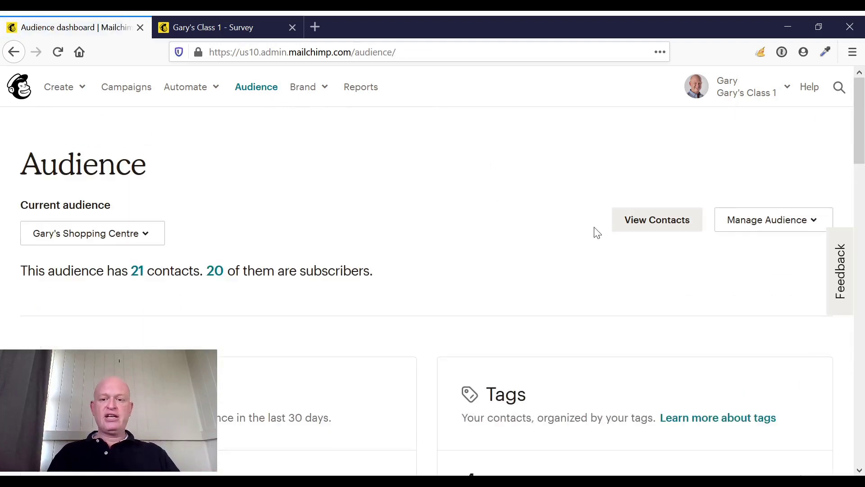
{"action": "left_click", "coordinate": [652, 226]}
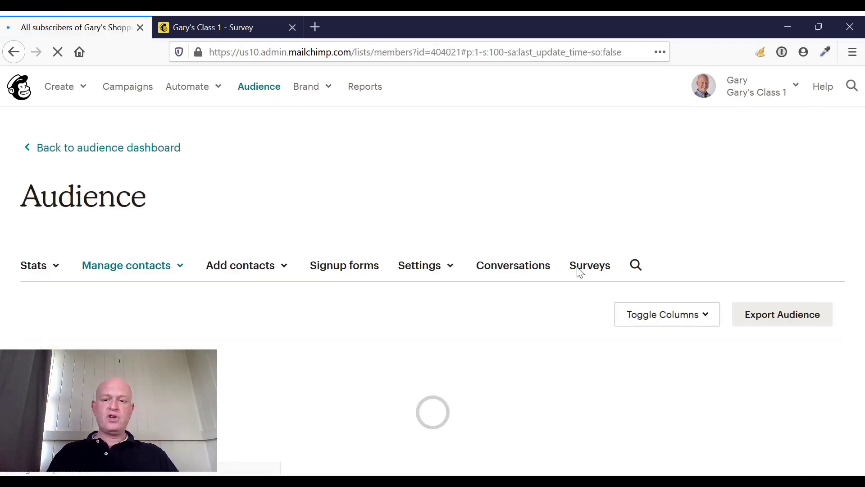
{"action": "scroll", "coordinate": [579, 250], "scroll_direction": "down", "scroll_amount": 2}
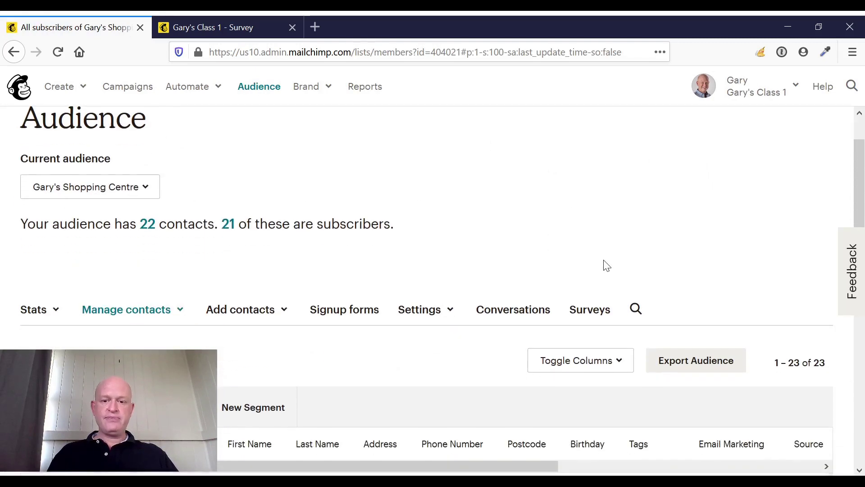
{"action": "left_click", "coordinate": [599, 311]}
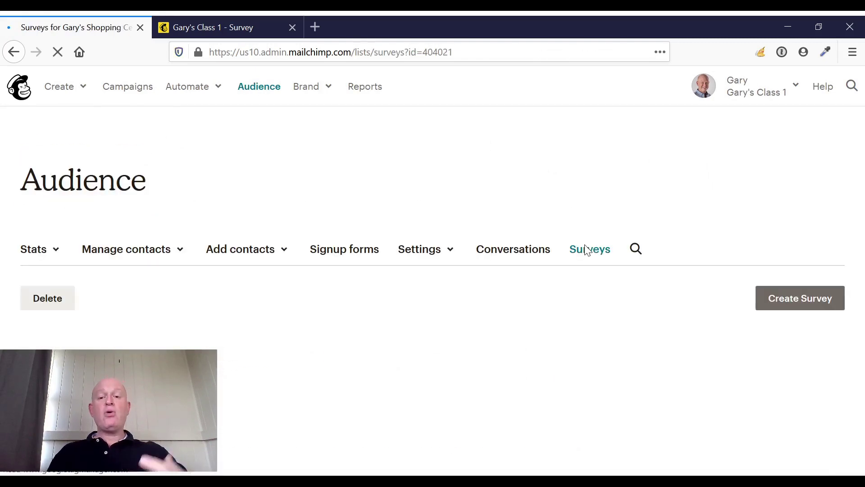
{"action": "scroll", "coordinate": [582, 228], "scroll_direction": "down", "scroll_amount": 2}
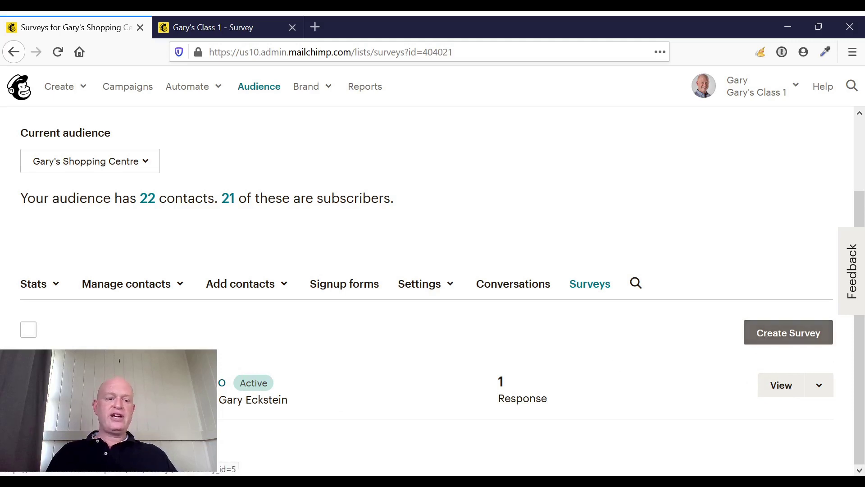
{"action": "left_click", "coordinate": [194, 382]}
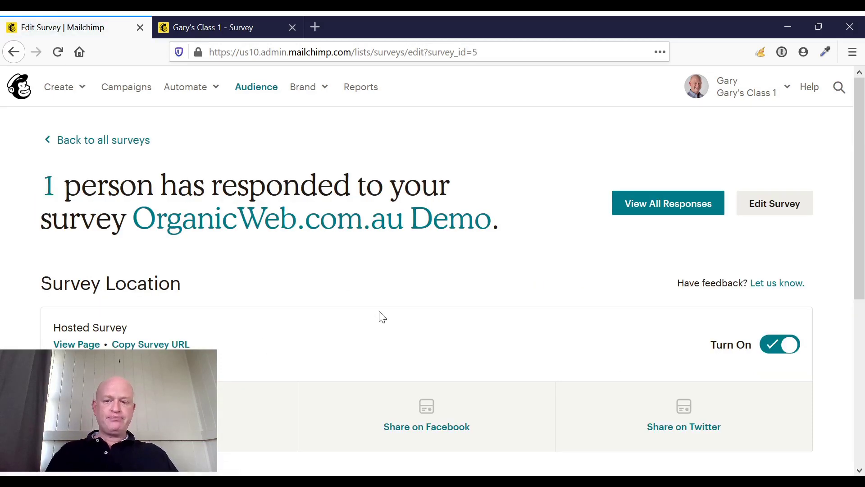
{"action": "scroll", "coordinate": [381, 315], "scroll_direction": "down", "scroll_amount": 5}
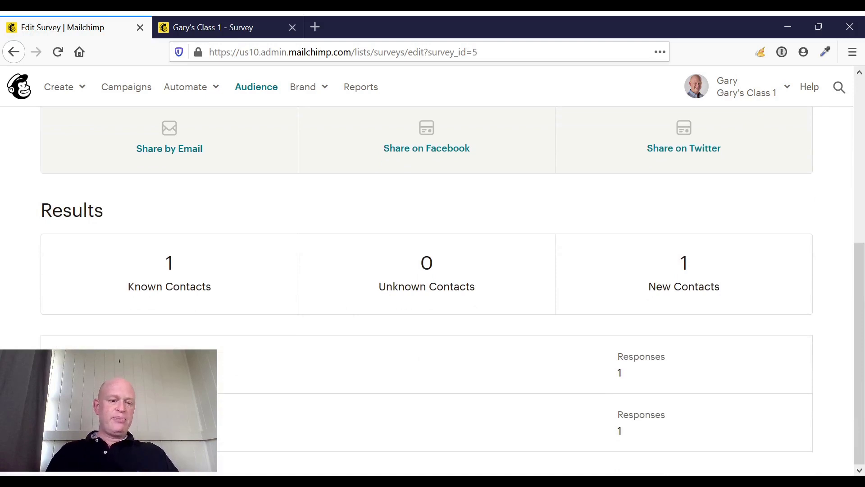
{"action": "scroll", "coordinate": [461, 358], "scroll_direction": "up", "scroll_amount": 3}
{"action": "scroll", "coordinate": [550, 274], "scroll_direction": "up", "scroll_amount": 1}
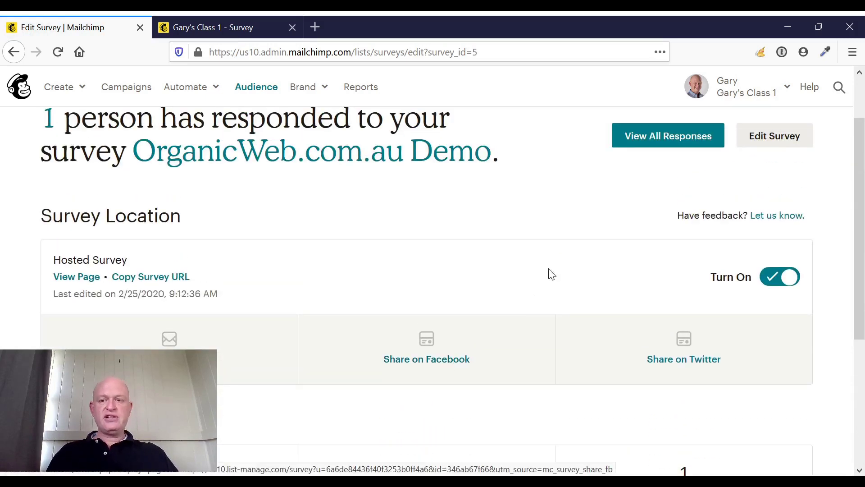
- Open all survey responses and filter Question 2 to contacts who answered Blue
{"action": "left_click", "coordinate": [646, 146]}
{"action": "scroll", "coordinate": [458, 240], "scroll_direction": "down", "scroll_amount": 2}
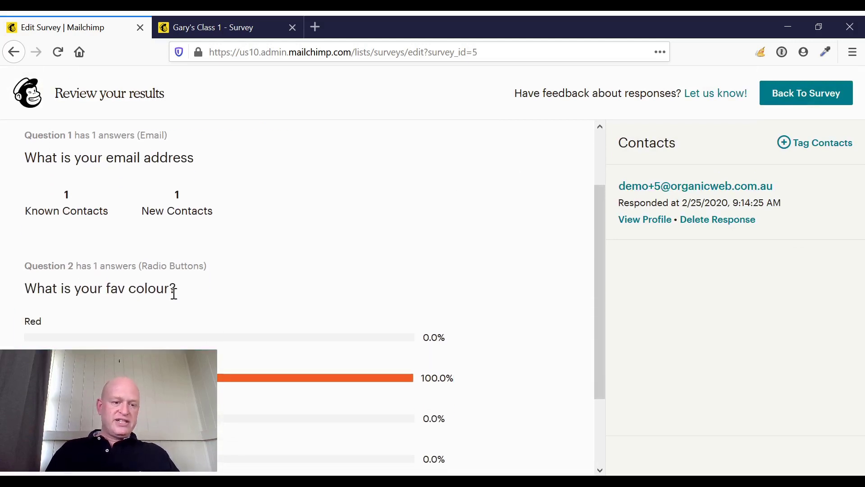
{"action": "scroll", "coordinate": [176, 299], "scroll_direction": "down", "scroll_amount": 2}
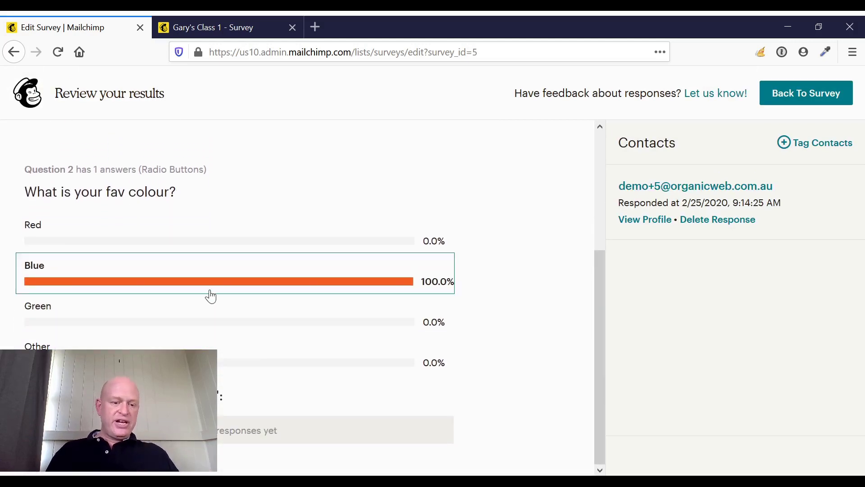
{"action": "left_click", "coordinate": [210, 288]}
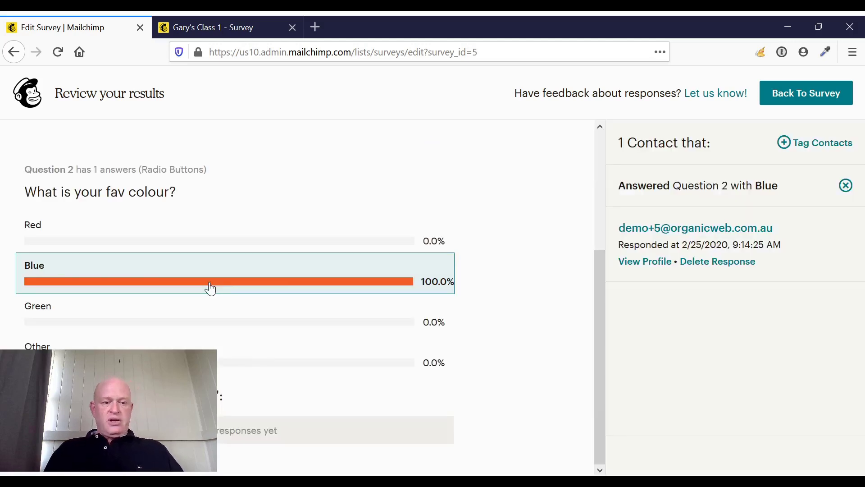